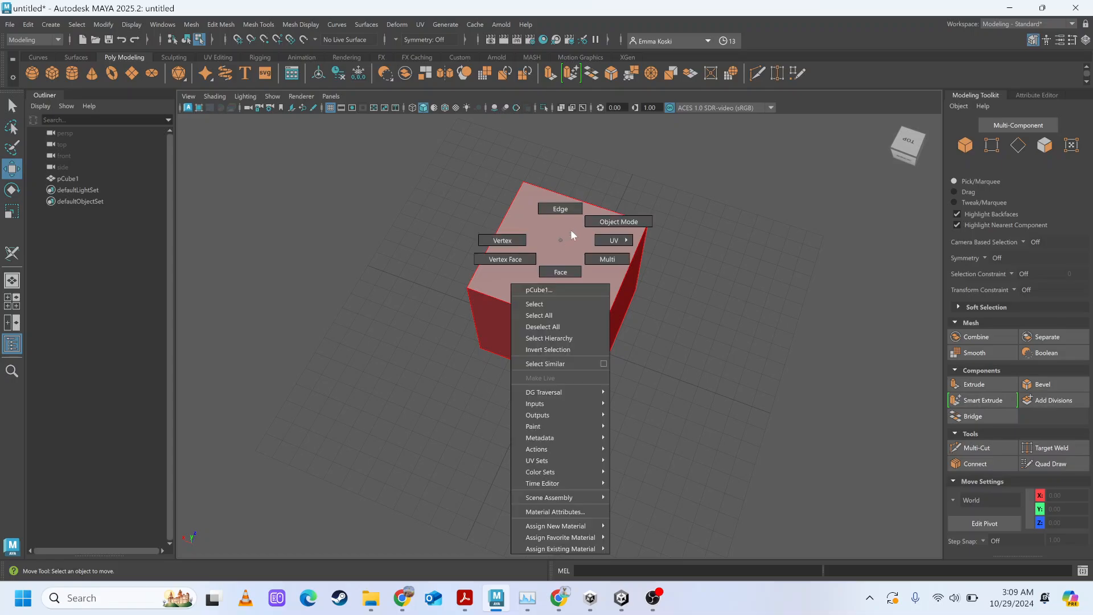
Delete the existing cube and create a new polygon cube scaled uniformly to about 8.33
left_click(566, 254)
key("Delete")
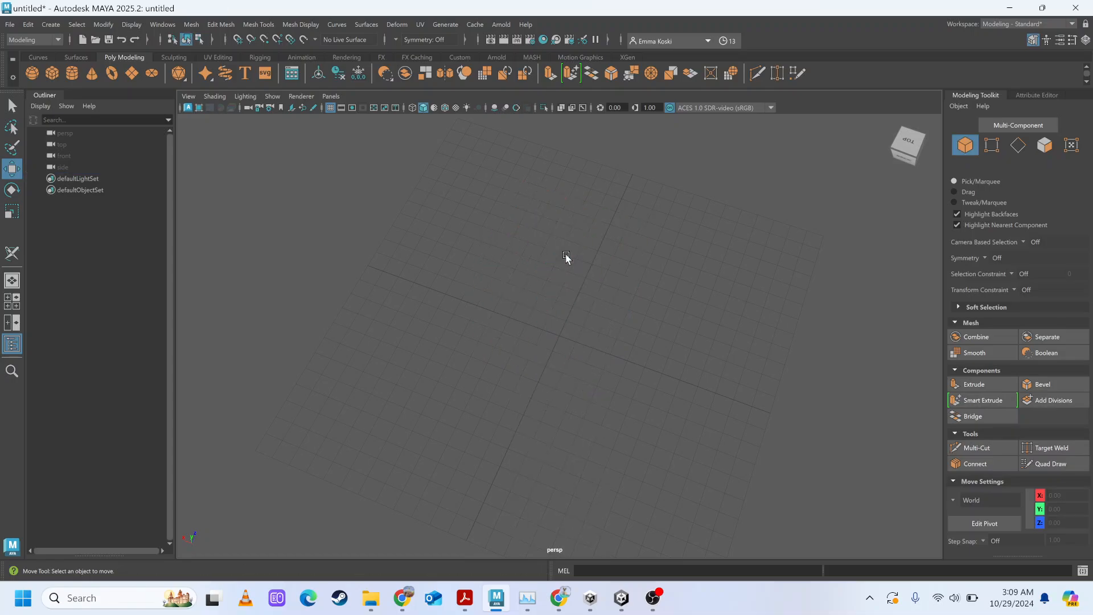
left_click(52, 73)
key("r")
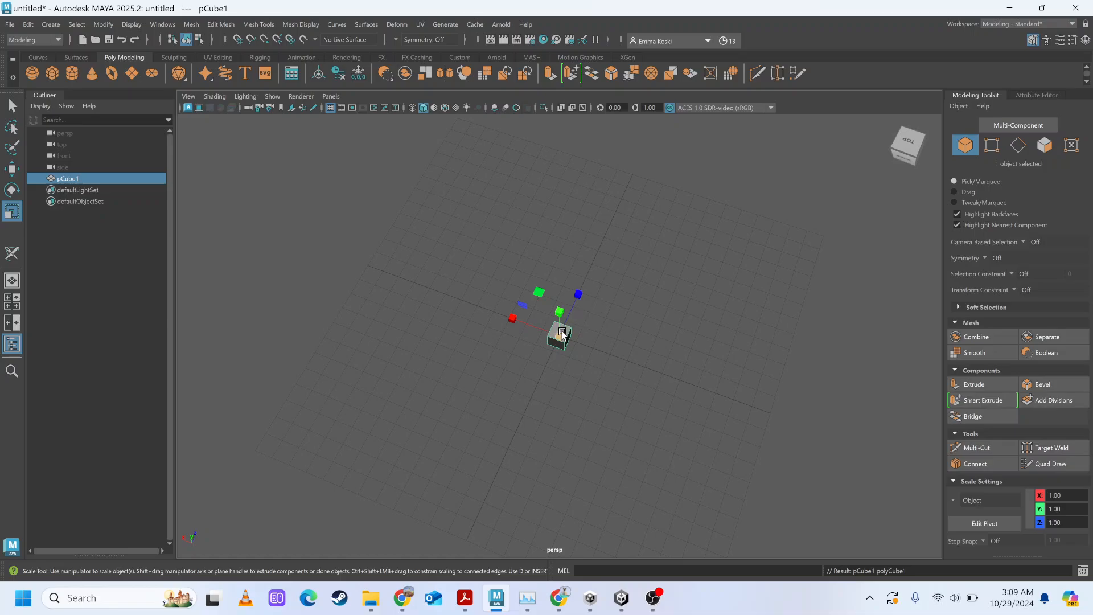
left_click_drag(561, 334, 676, 369)
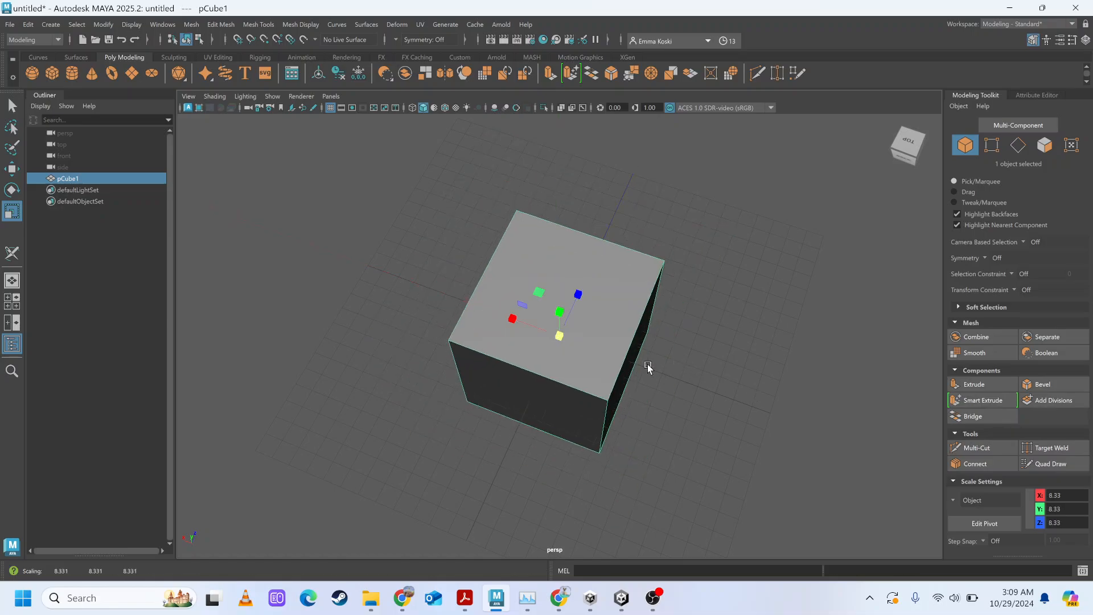
Raise the cube above the grid to about 4.97 on the Y axis
left_click_drag(518, 357, 543, 326, "alt")
key("w")
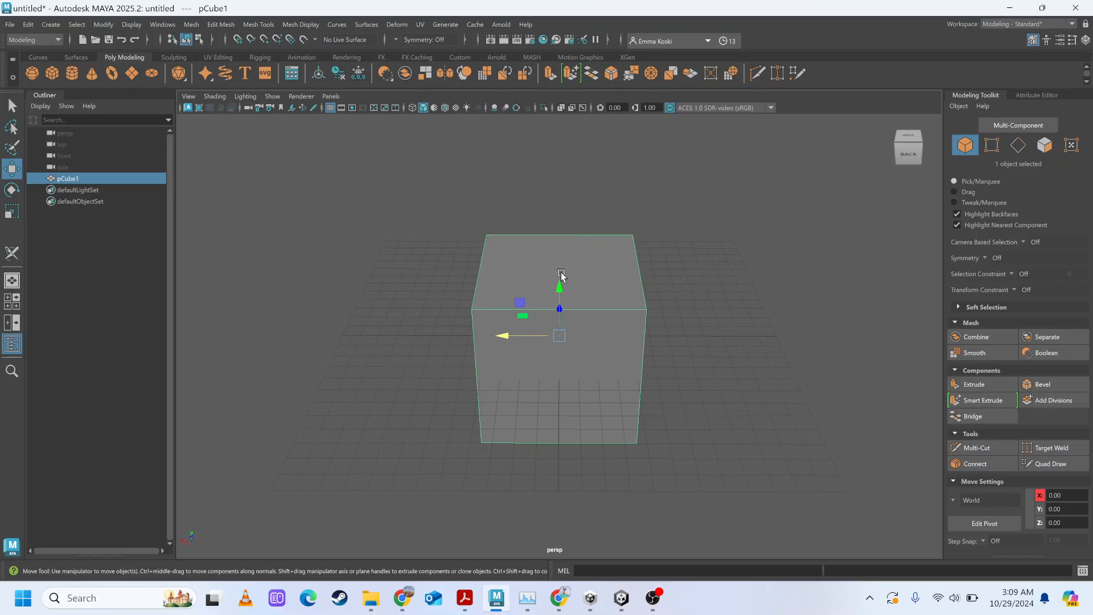
left_click_drag(561, 288, 560, 203)
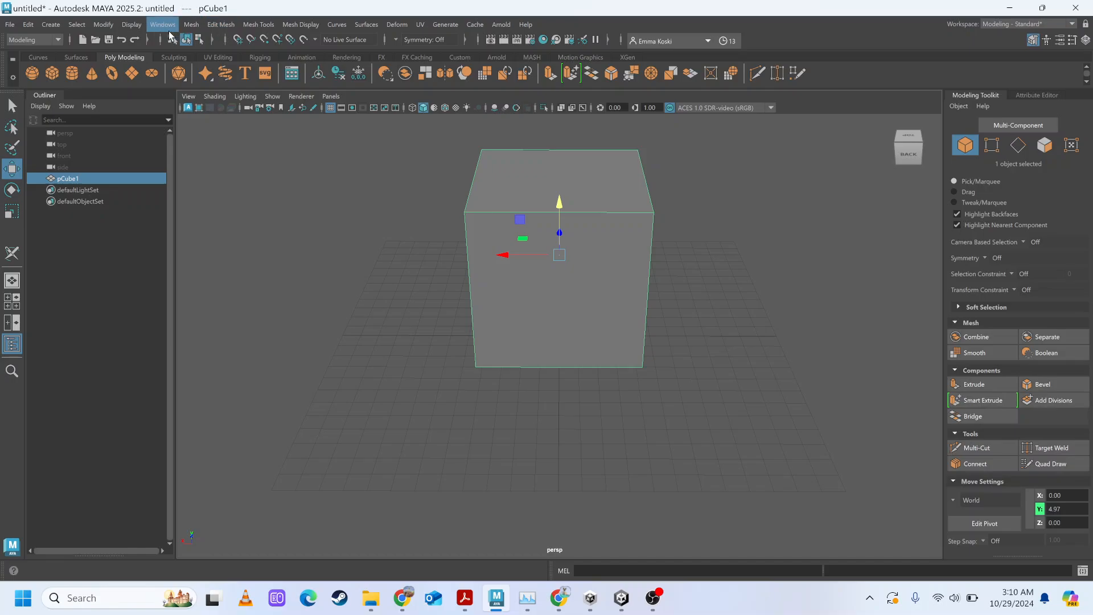
Open the UV Editor with the cube selected
left_click(163, 24)
mouse_move(193, 95)
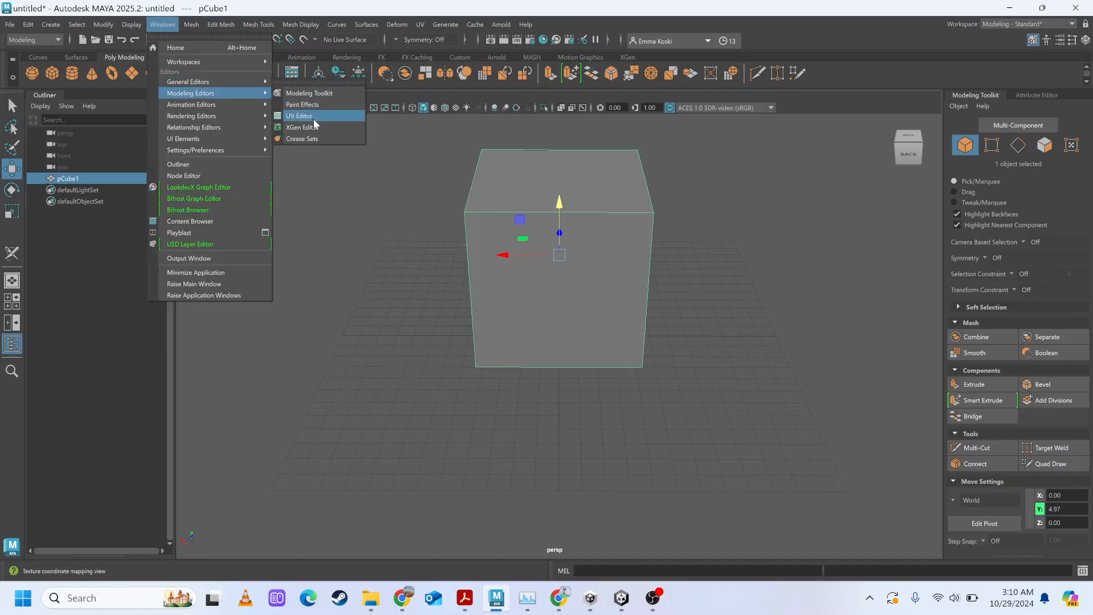
left_click(301, 116)
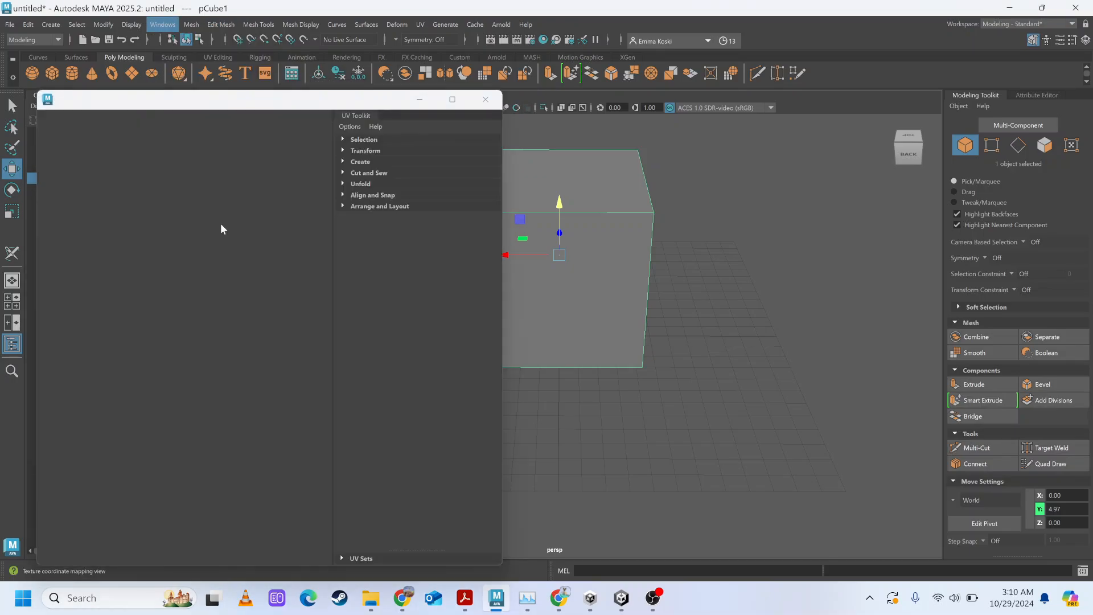
Select the cube's entire default UV layout as a UV shell and delete it
right_click(169, 246)
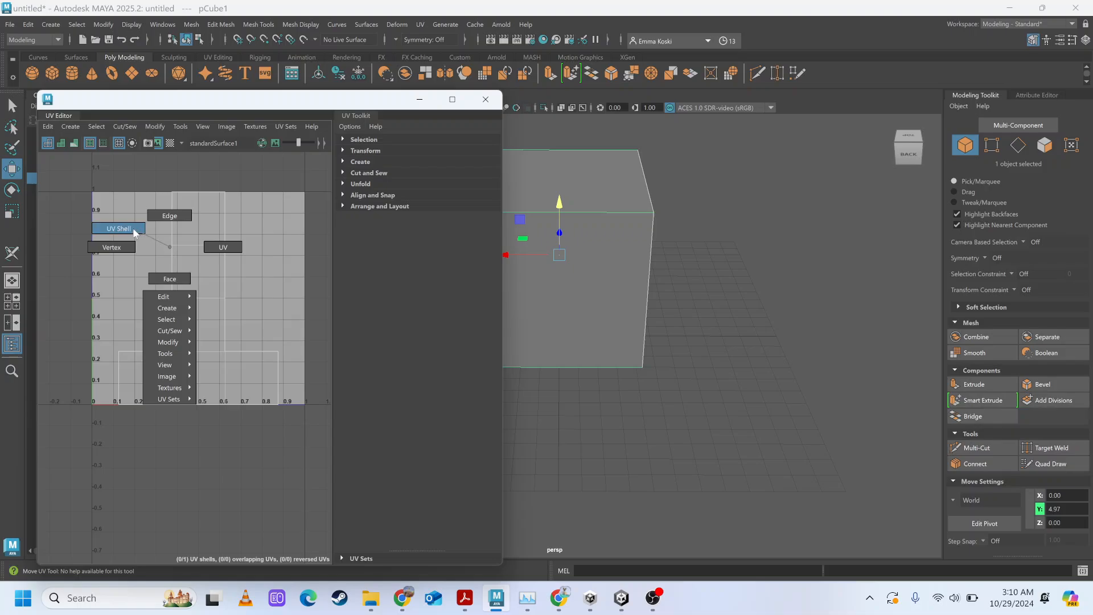
right_click_drag(135, 232, 132, 228)
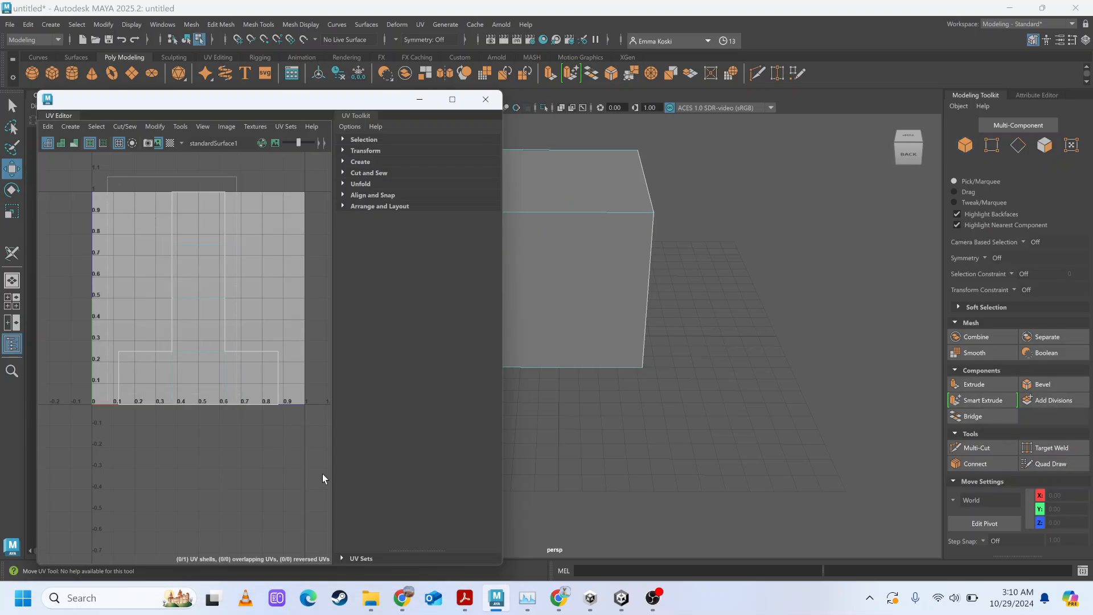
left_click_drag(322, 474, 294, 458)
key("Delete")
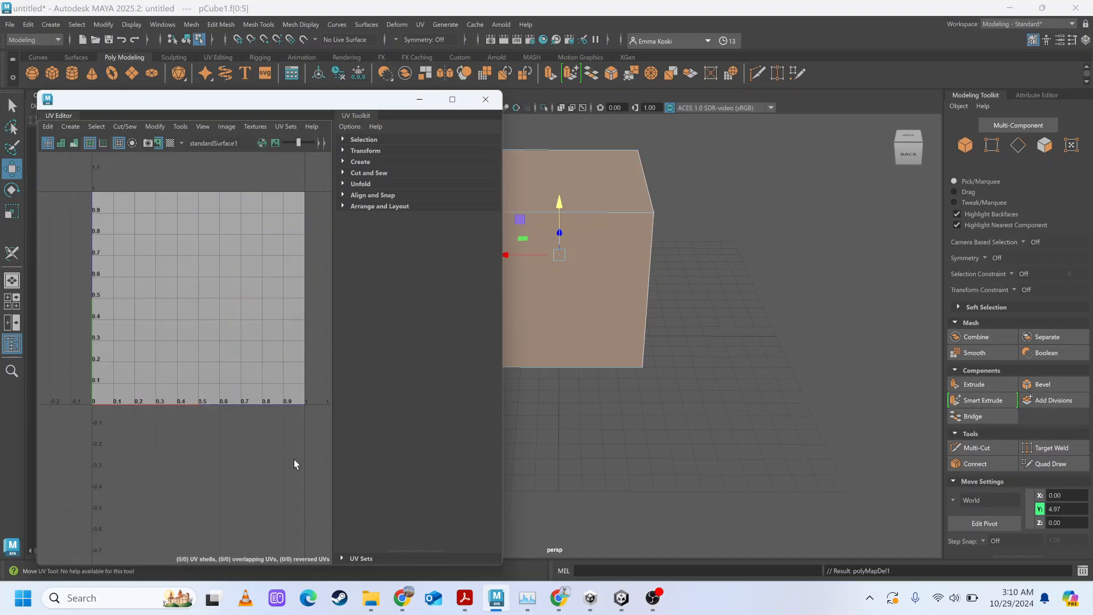
left_click(294, 459)
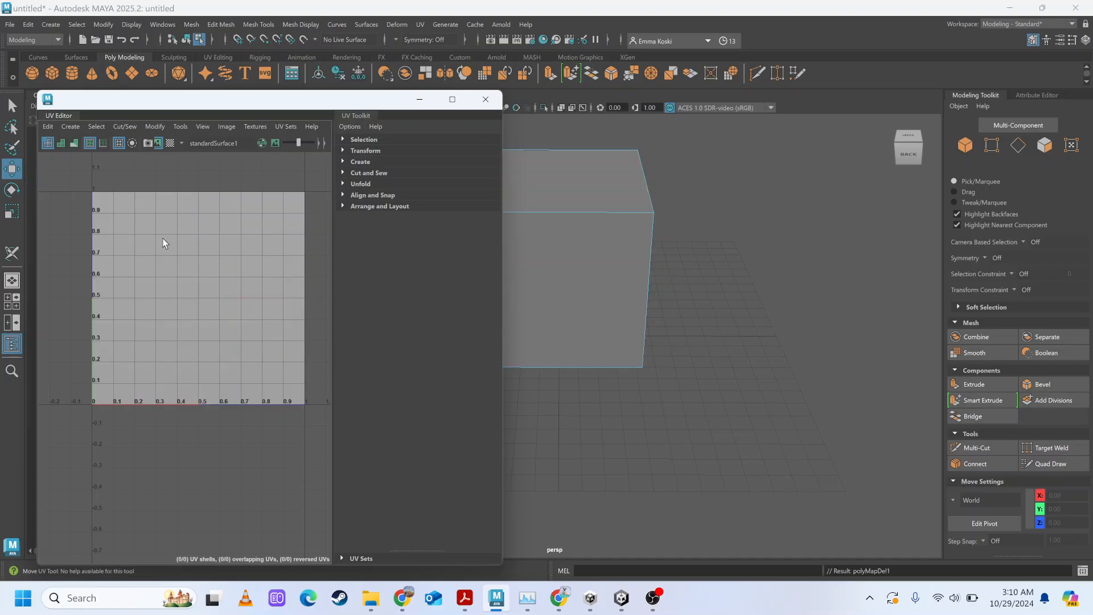
Return the cube to object mode and apply Automatic UV mapping to all of it
left_click(590, 233)
right_click_drag(590, 233, 629, 214)
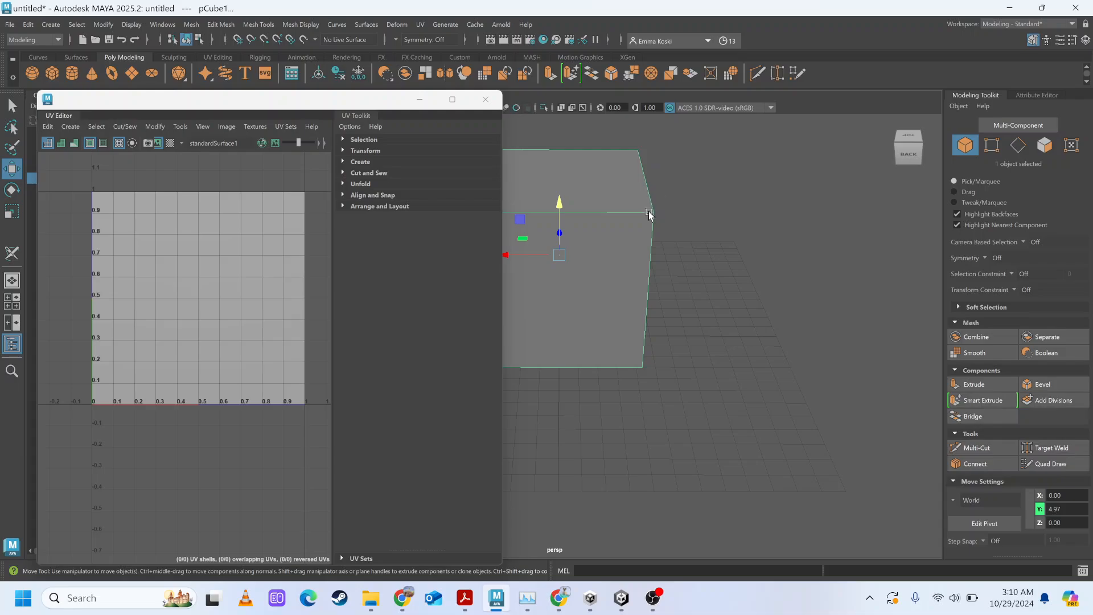
left_click_drag(658, 215, 709, 214, "alt")
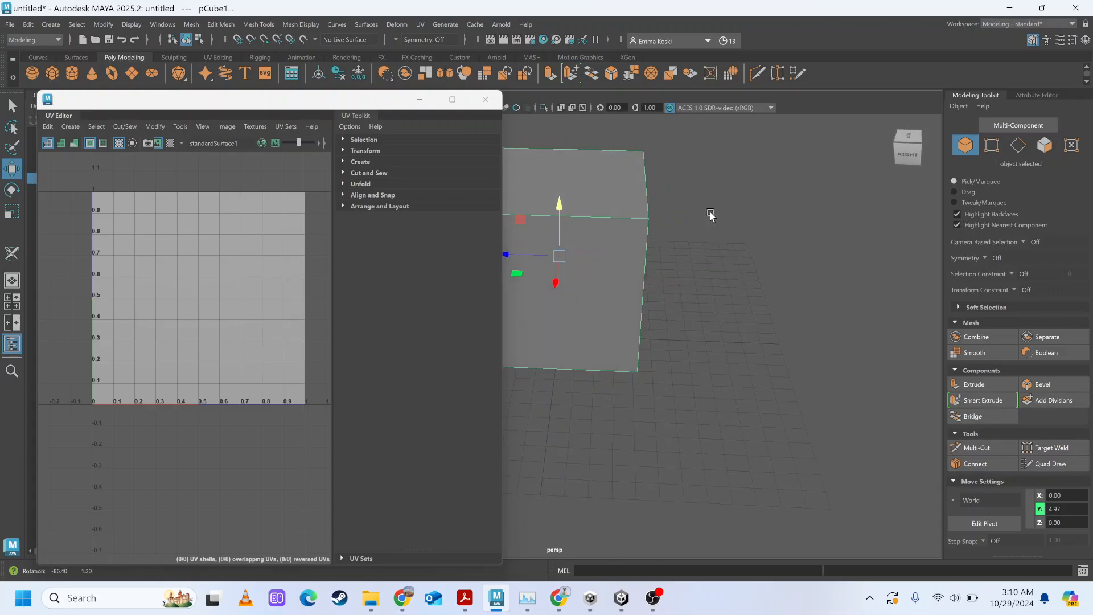
left_click_drag(369, 101, 359, 61)
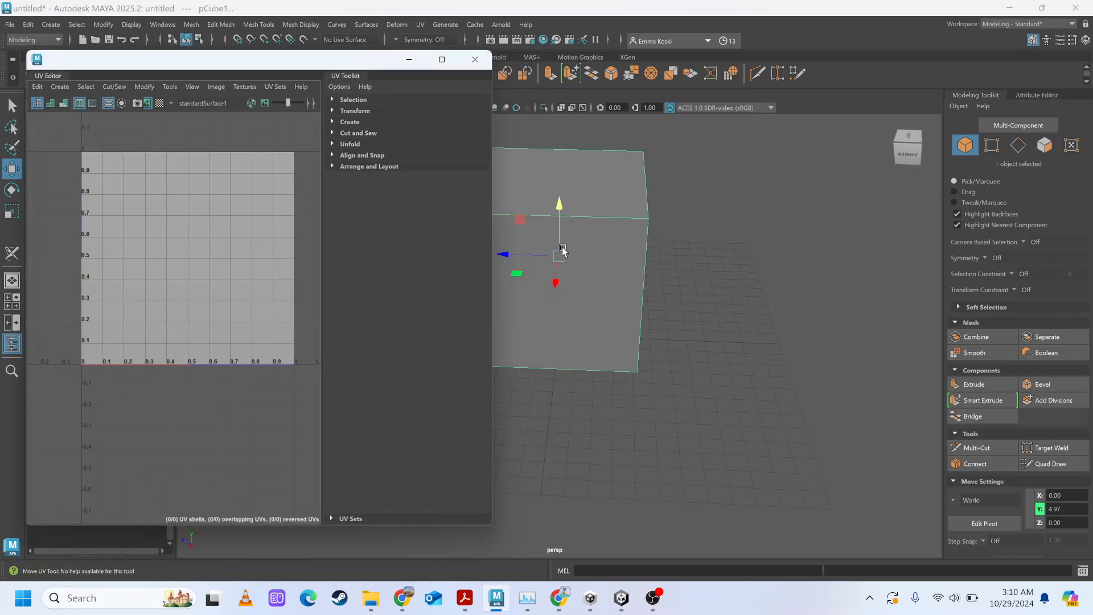
left_click_drag(661, 276, 707, 269, "alt")
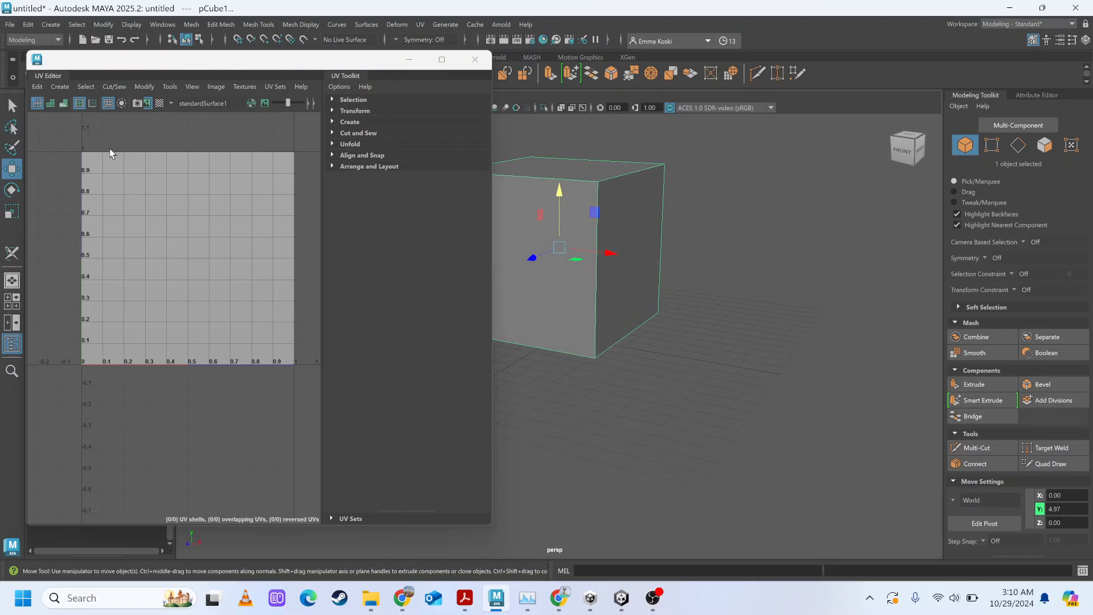
left_click(56, 87)
left_click(37, 86)
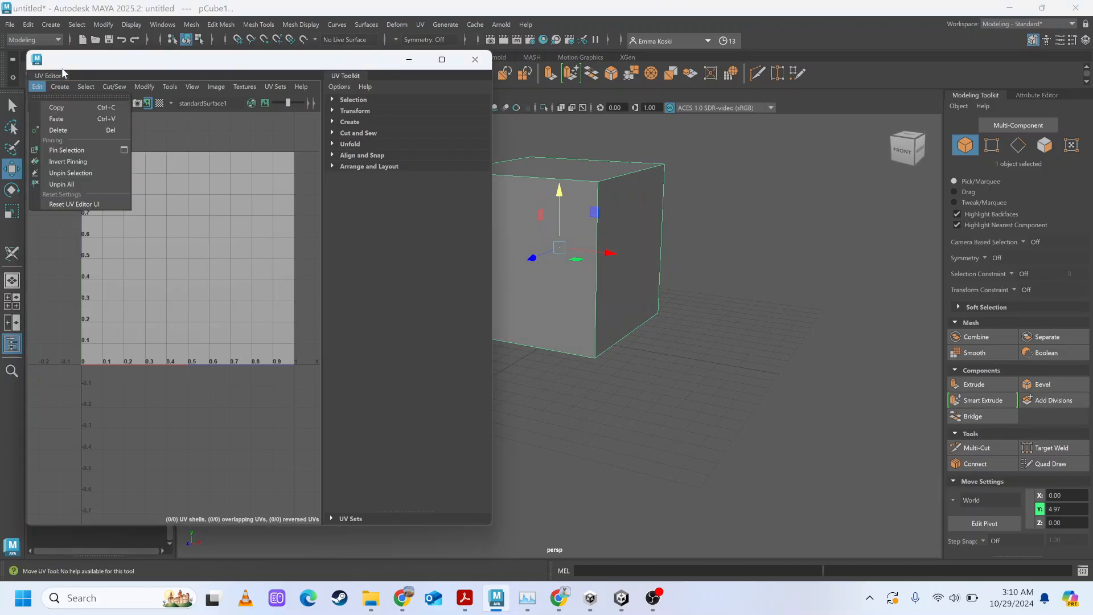
mouse_move(63, 88)
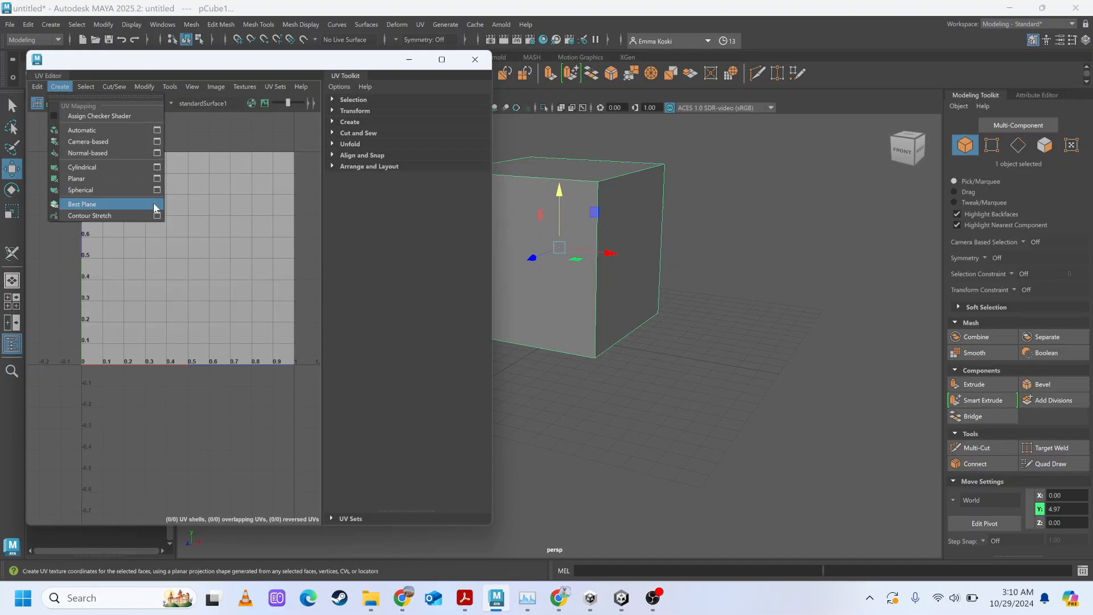
left_click(106, 130)
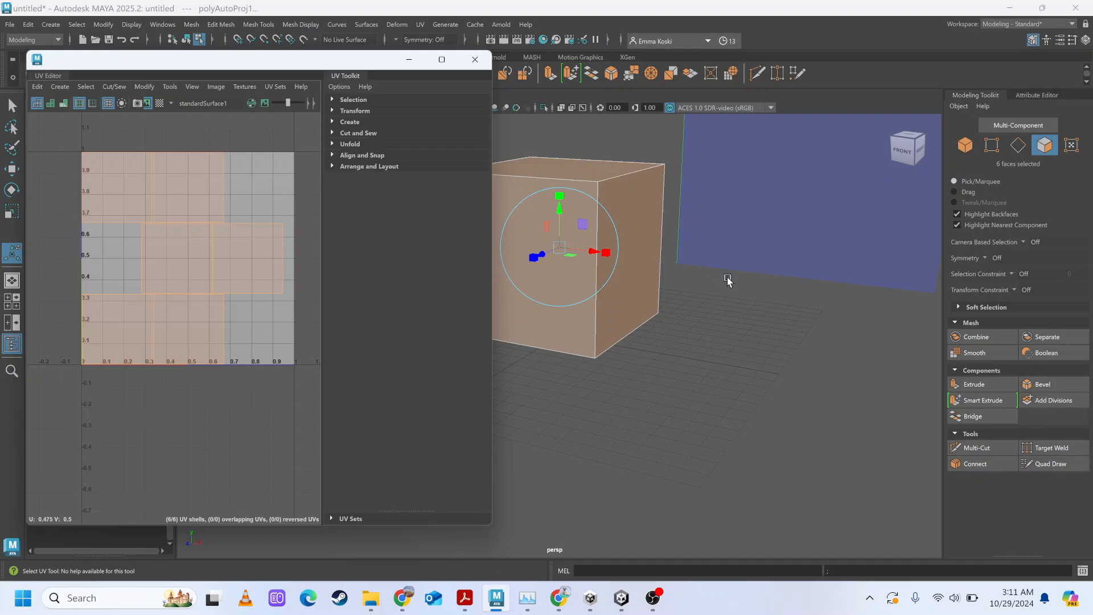
Inspect the projection planes around the cube, and delete all of its automatically mapped UV shells
scroll(727, 280, "down", 1)
scroll(727, 280, "down", 6)
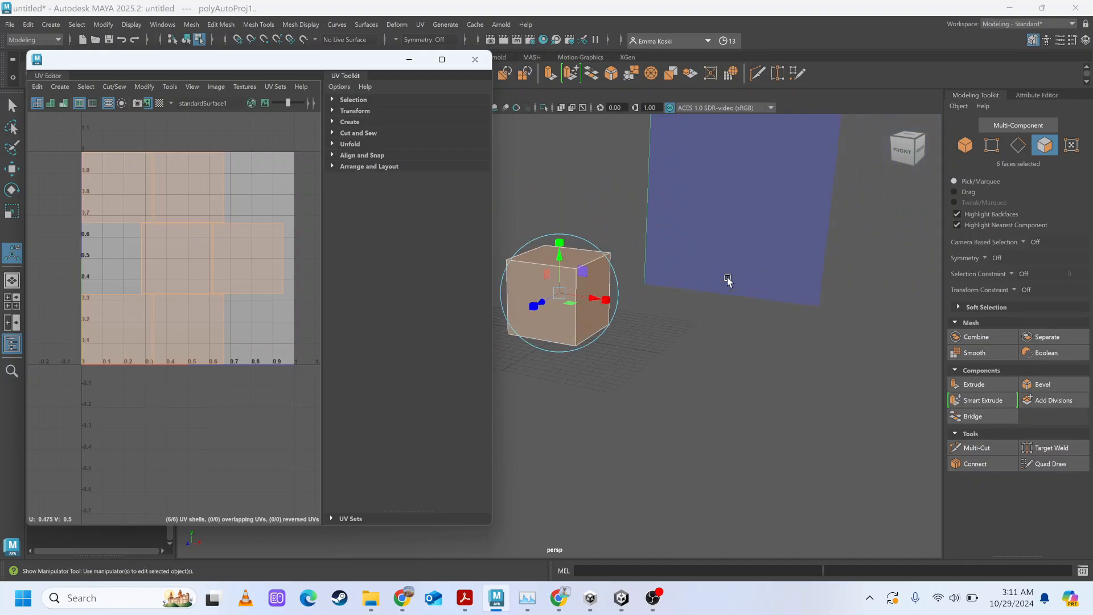
scroll(727, 280, "down", 8)
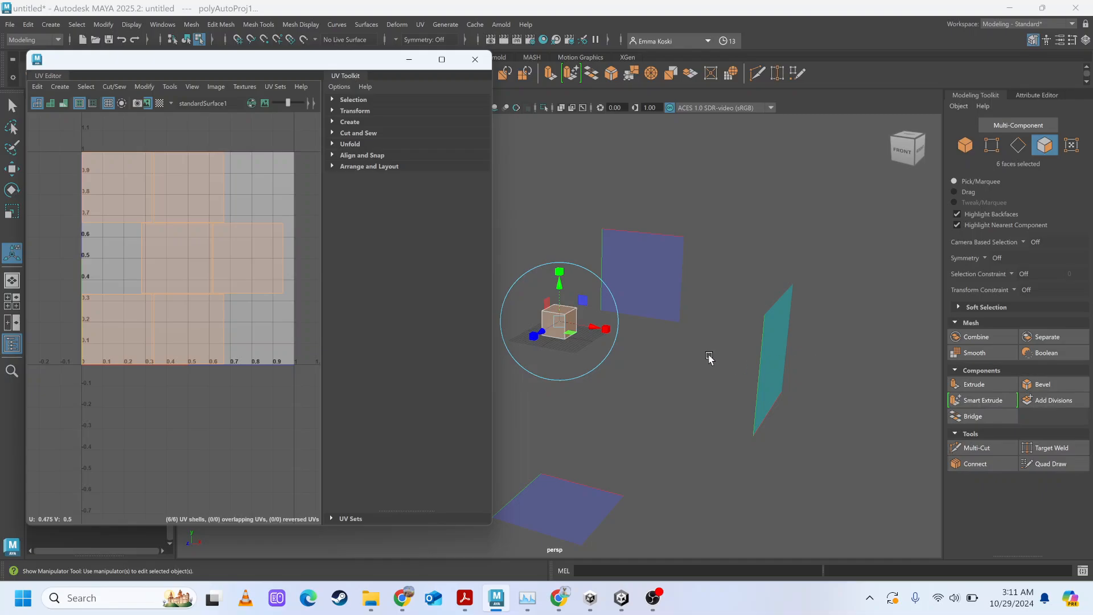
left_click_drag(708, 357, 771, 371, "alt")
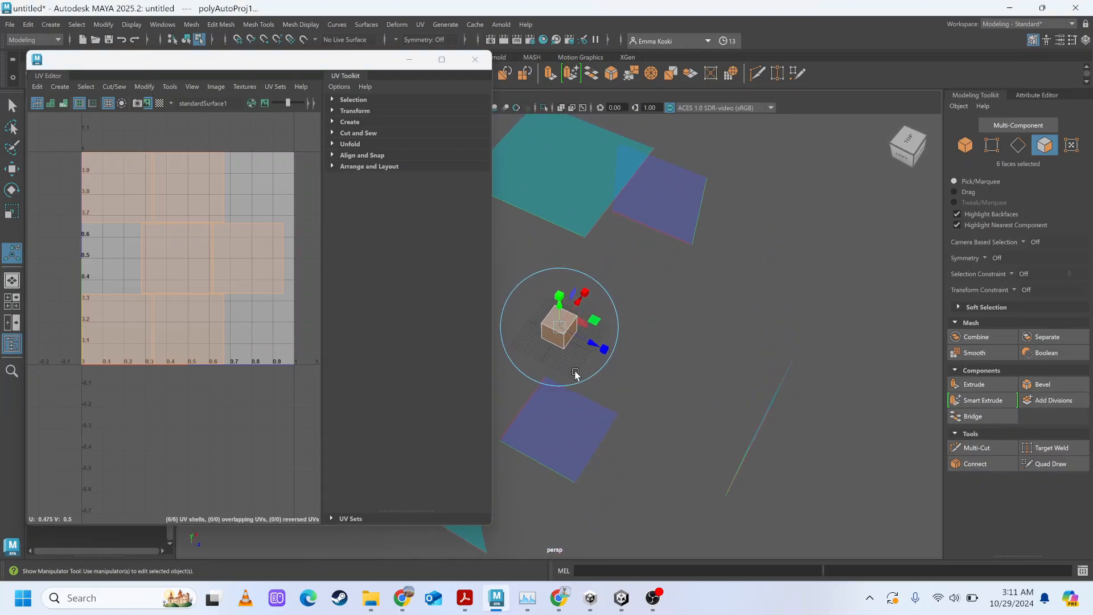
left_click(130, 195)
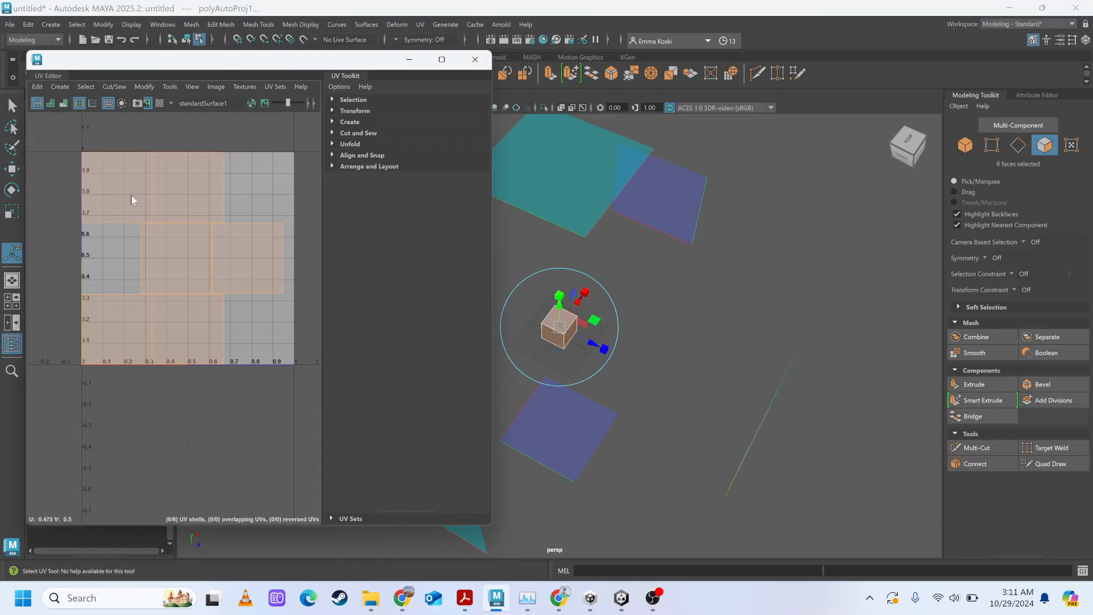
right_click_drag(131, 194, 91, 174)
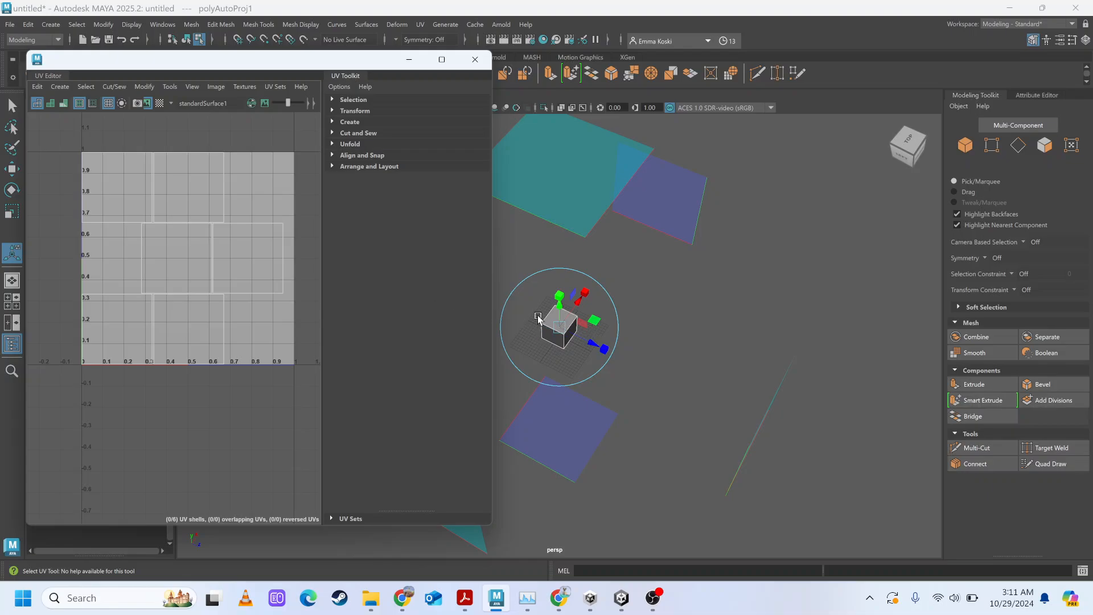
mouse_move(588, 335)
left_mouse_down("alt")
mouse_move(649, 295)
mouse_move(649, 313)
mouse_move(575, 331)
mouse_move(590, 326)
left_mouse_up("alt")
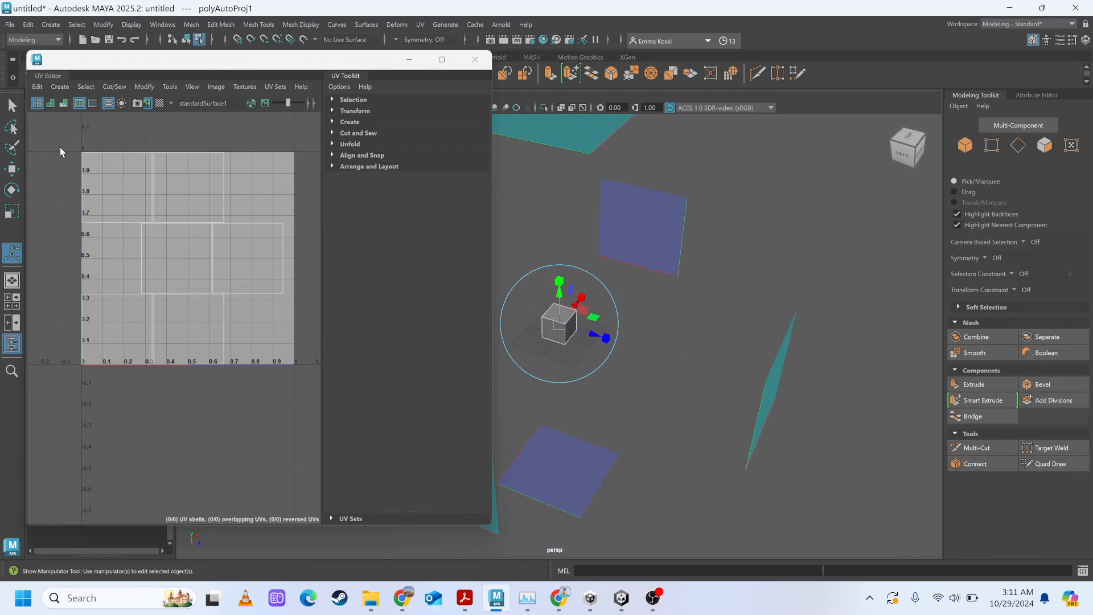
left_click_drag(60, 147, 288, 406)
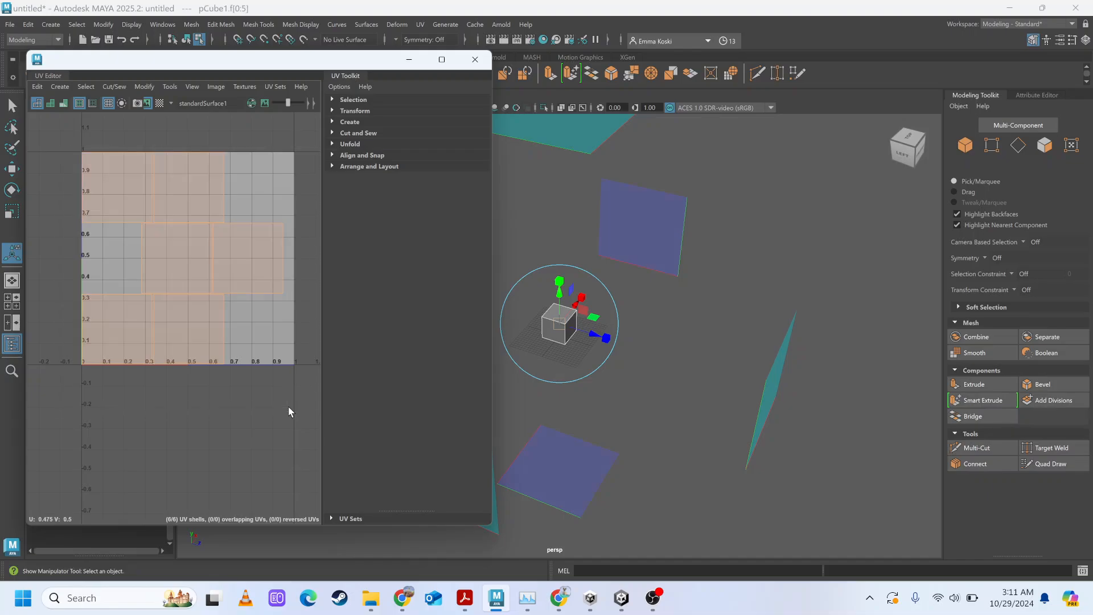
key("Delete")
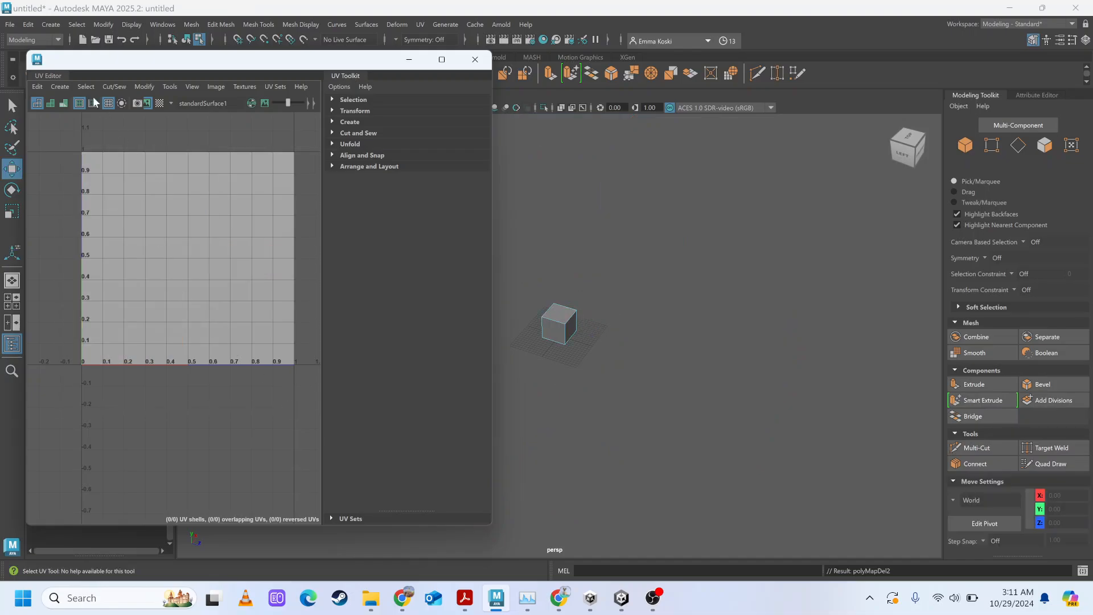
Select the whole cube in object mode and create Camera-based UVs for it from the current view
left_click(61, 87)
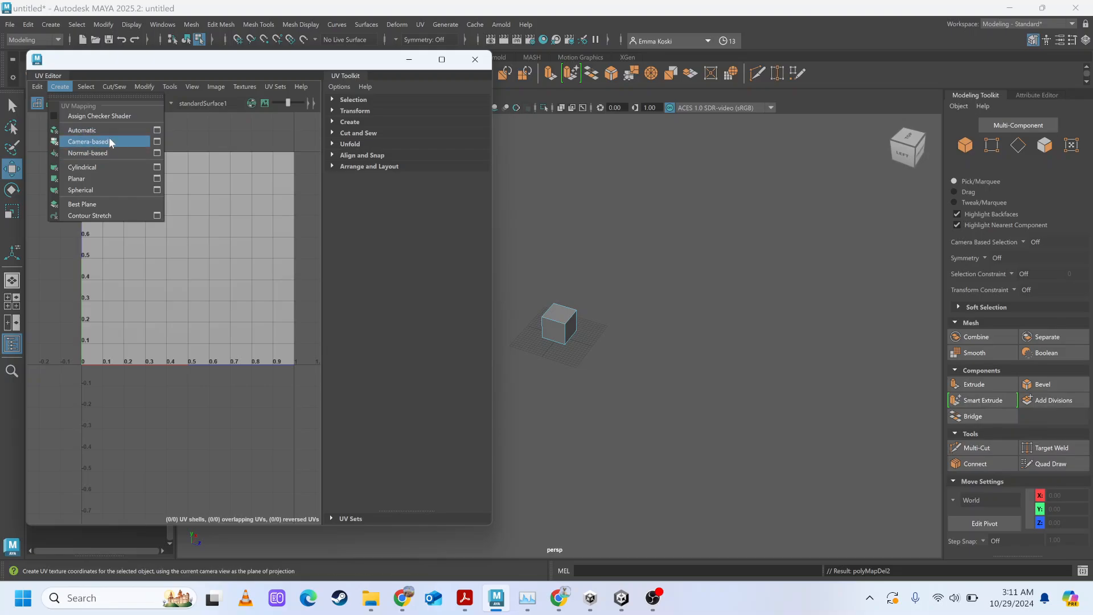
left_click(108, 139)
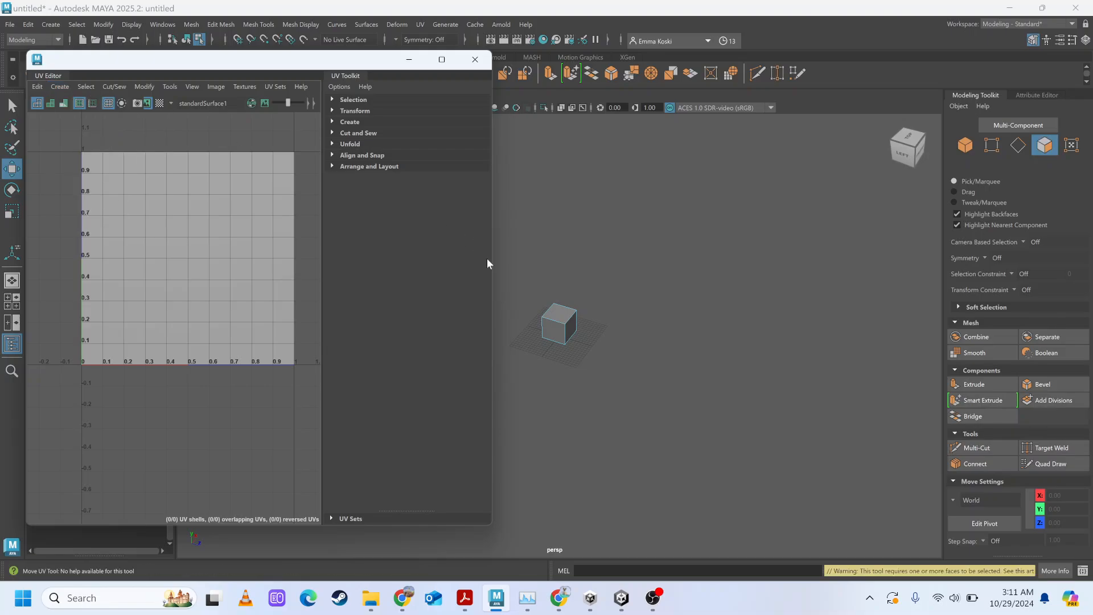
left_click(556, 326)
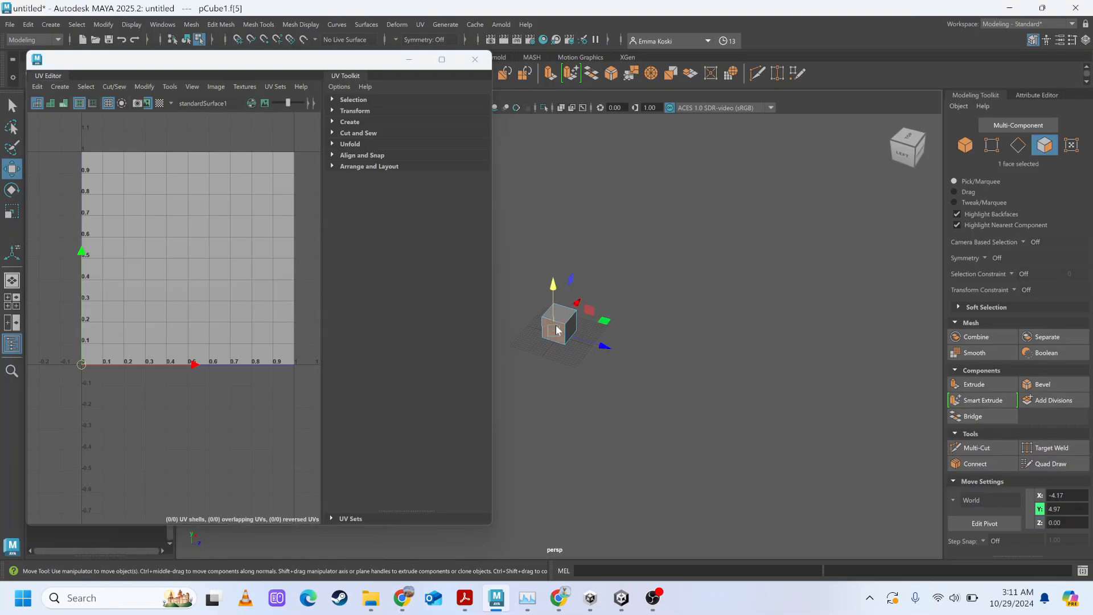
right_click_drag(556, 326, 585, 249)
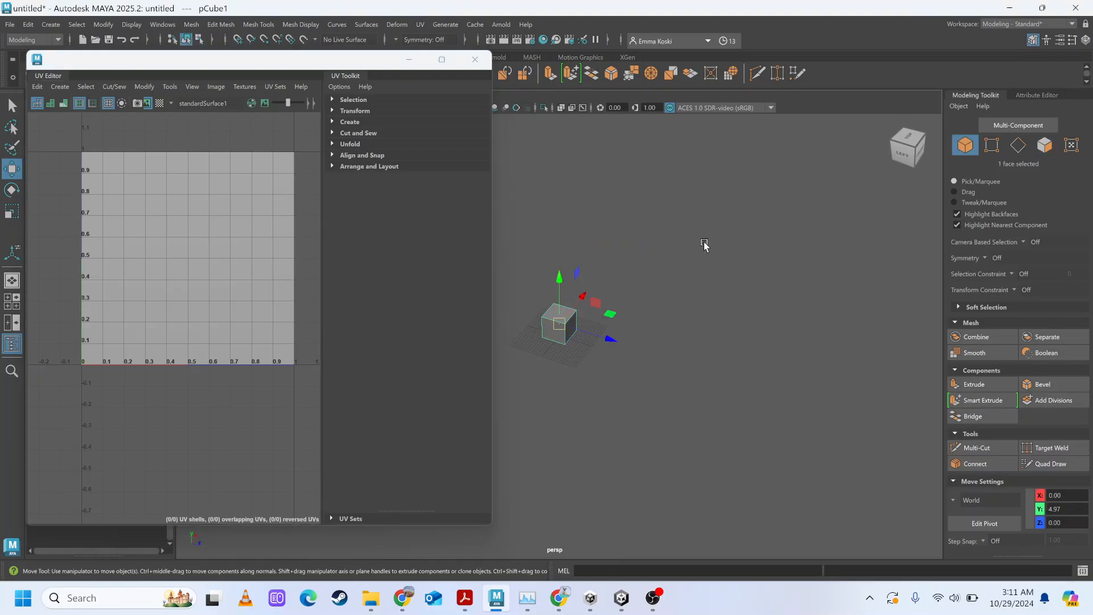
left_click(601, 307)
left_click(559, 334)
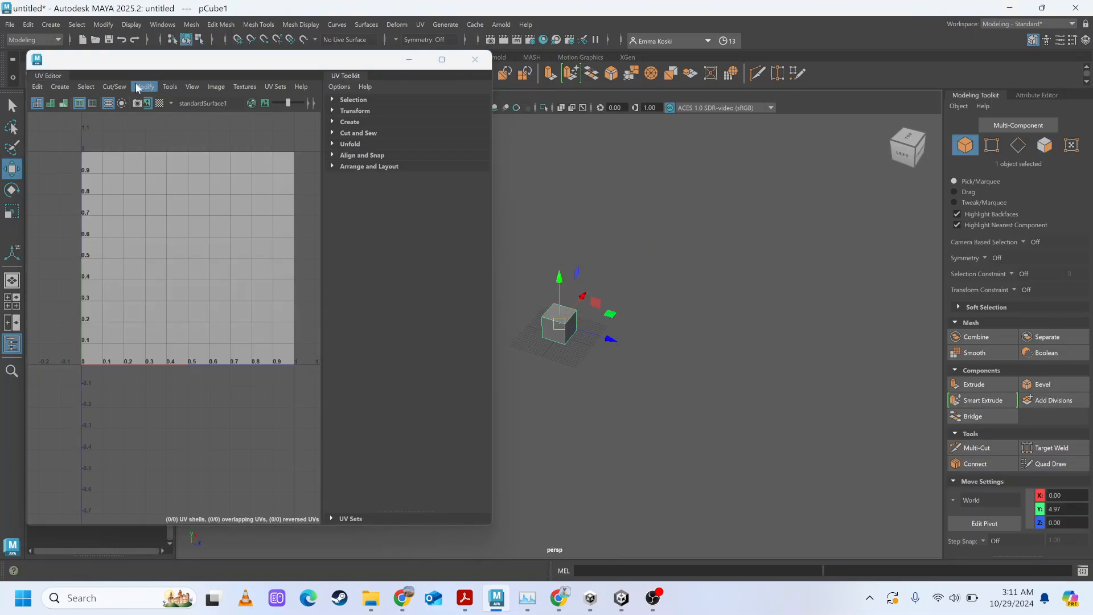
left_click(60, 86)
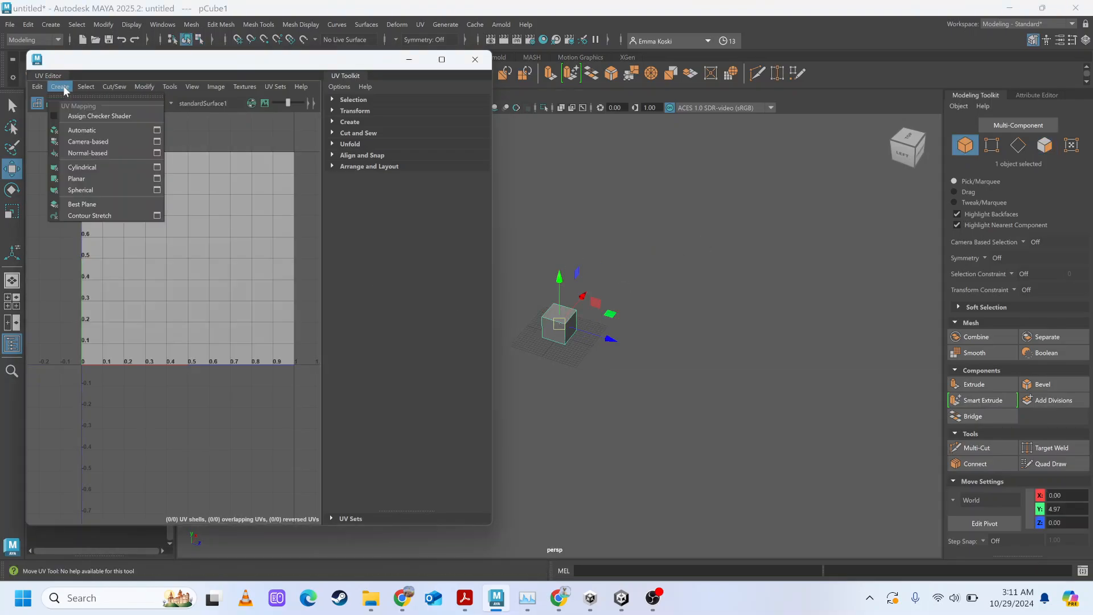
left_click(91, 143)
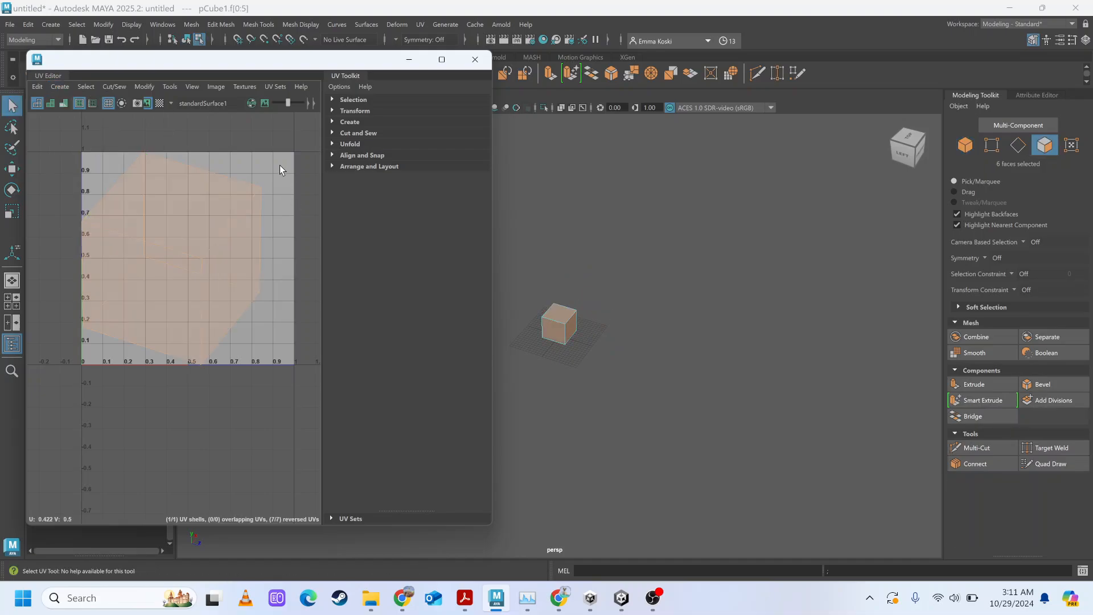
Clear the face selection and adjust the UV Editor's image dimming
left_click(243, 129)
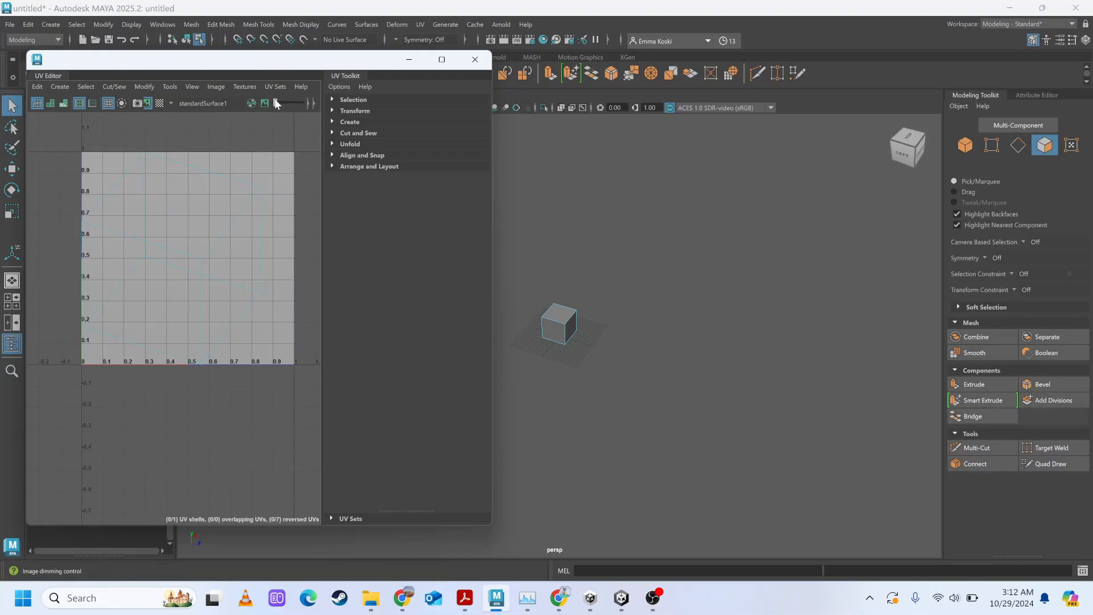
left_click_drag(276, 103, 285, 103)
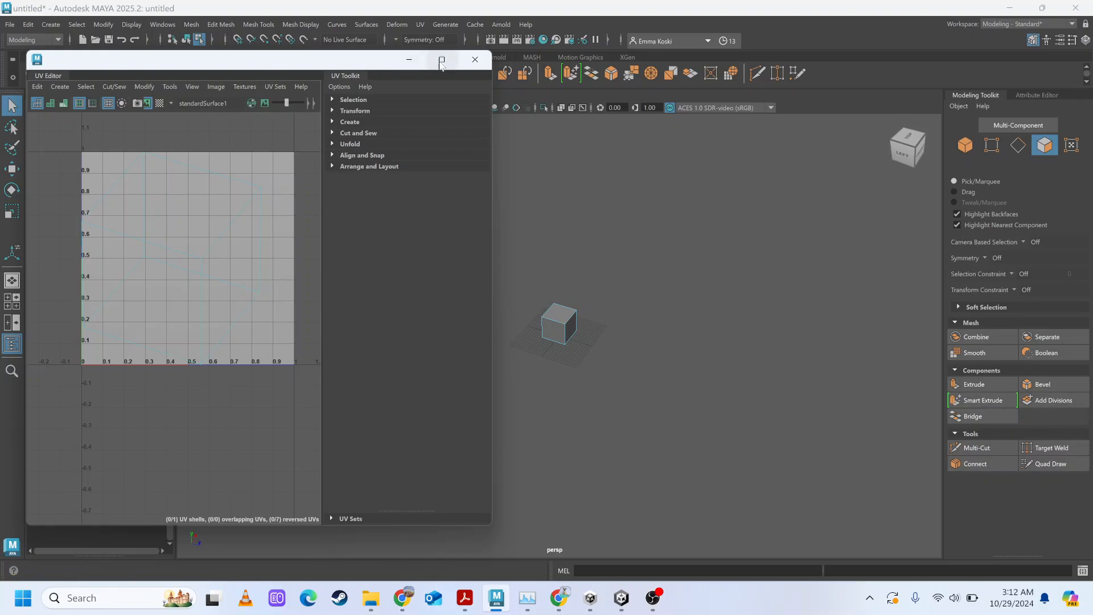
Widen the UV Editor window to give the UV layout more room beside the UV Toolkit
left_click_drag(491, 125, 707, 143)
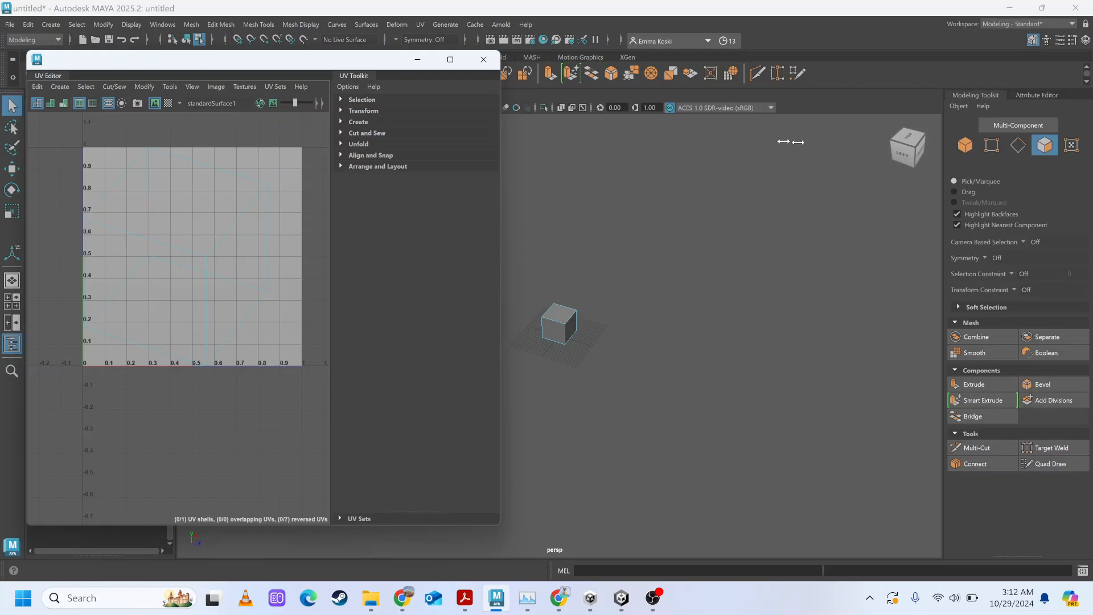
left_click_drag(790, 142, 591, 153)
scroll(394, 290, "up", 3)
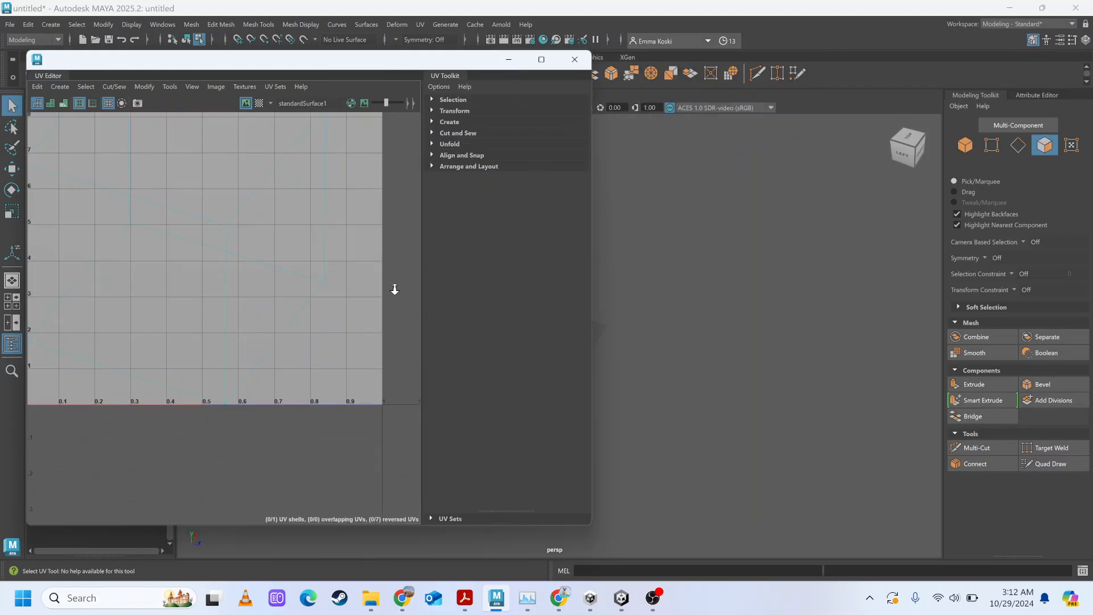
scroll(394, 290, "down", 3)
Select all six cube faces in the UV Editor and move them horizontally out of the 0–1 tile into the negative U area
left_click(321, 282)
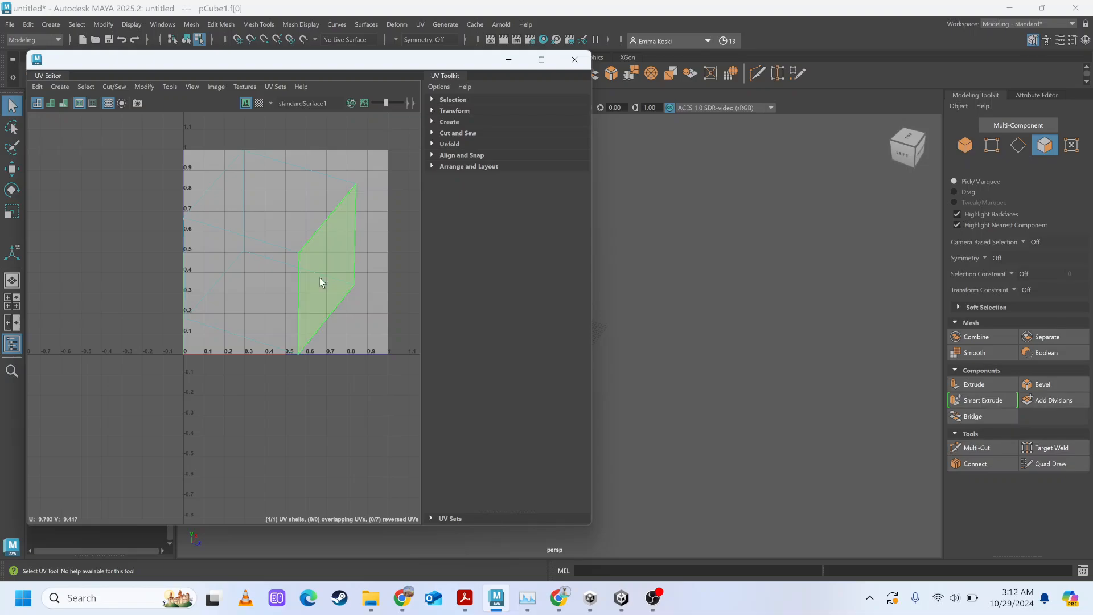
left_click_drag(145, 135, 370, 367)
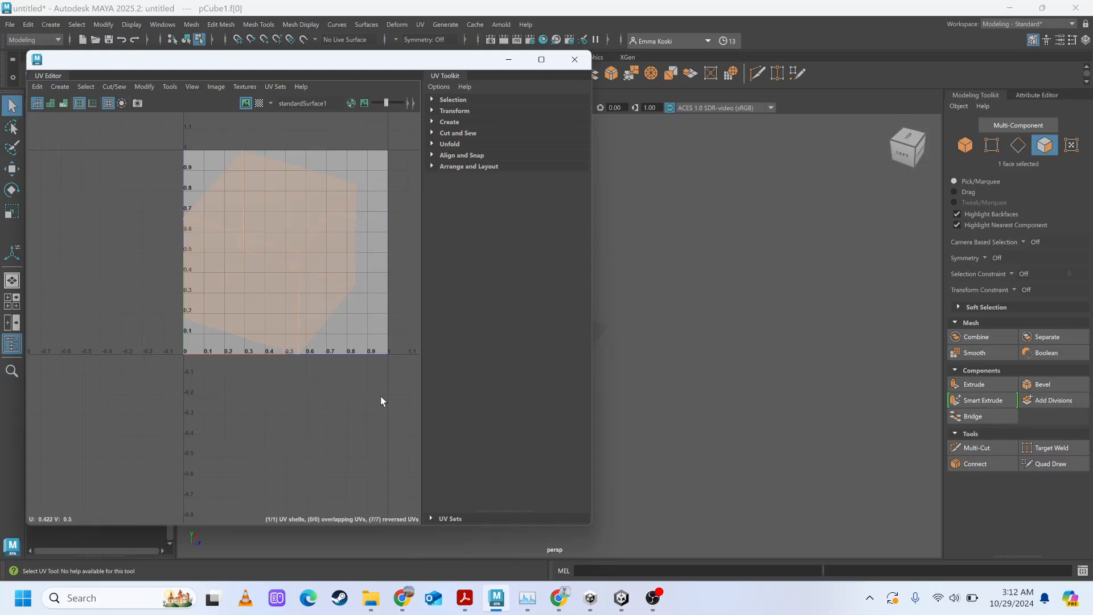
key("w")
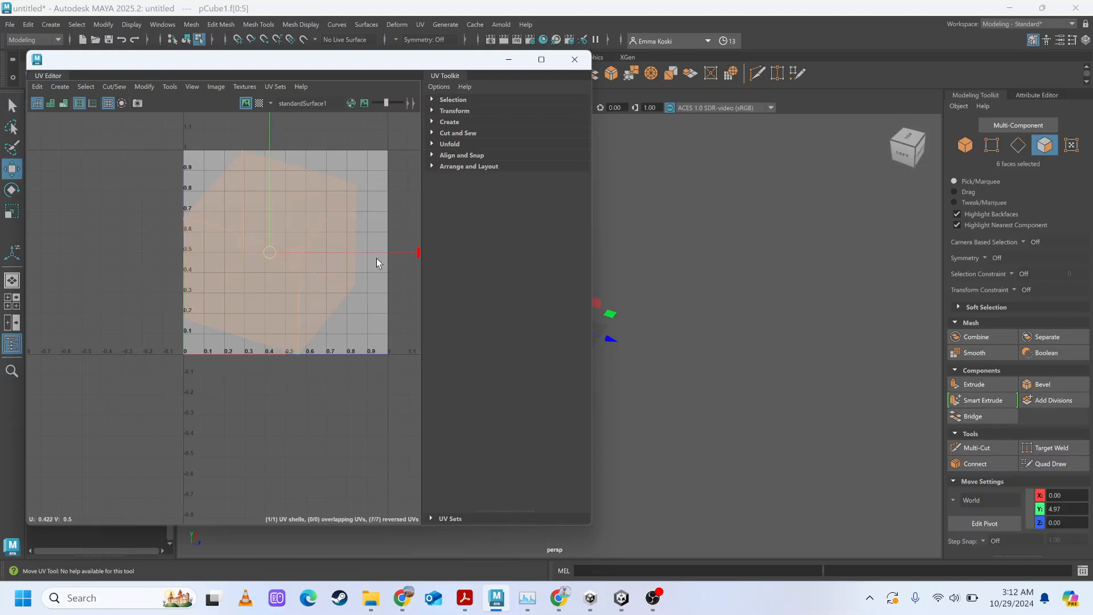
left_click_drag(375, 251, 218, 265)
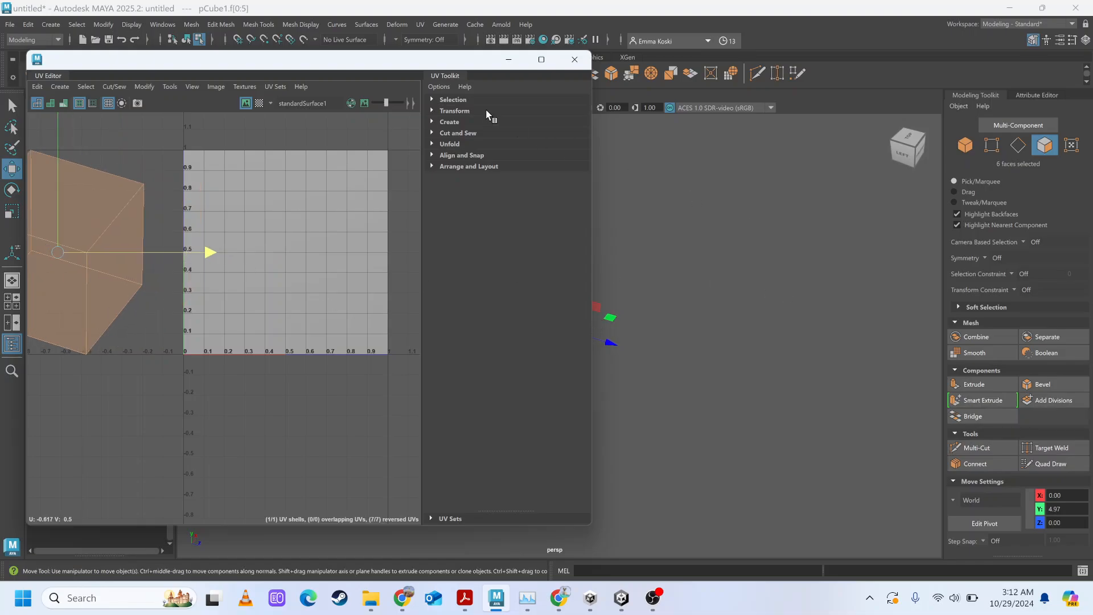
left_click_drag(376, 59, 436, 79)
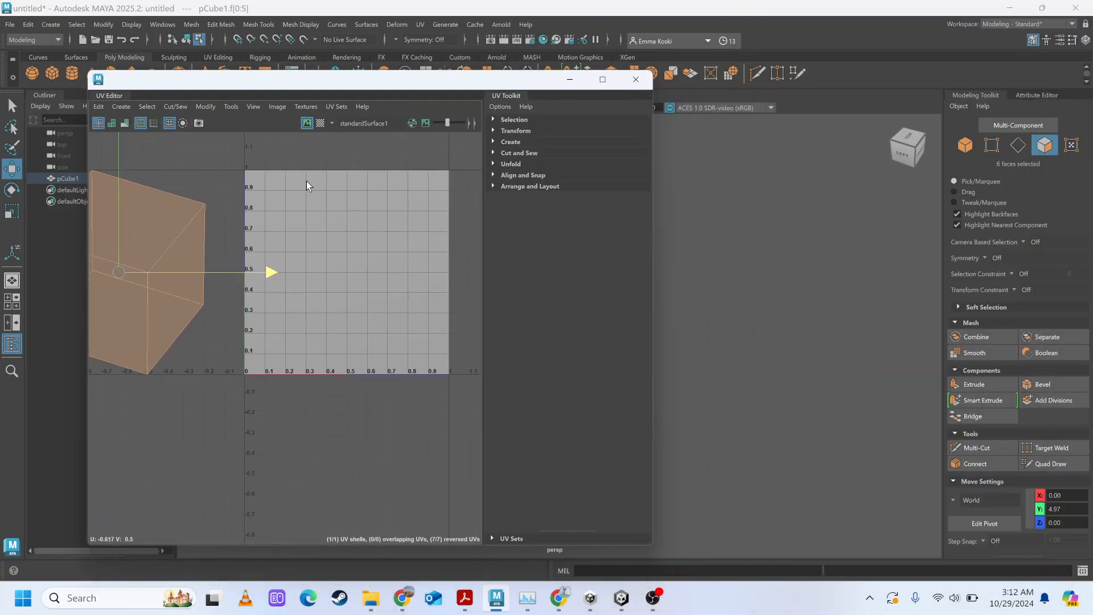
scroll(306, 181, "down", 3)
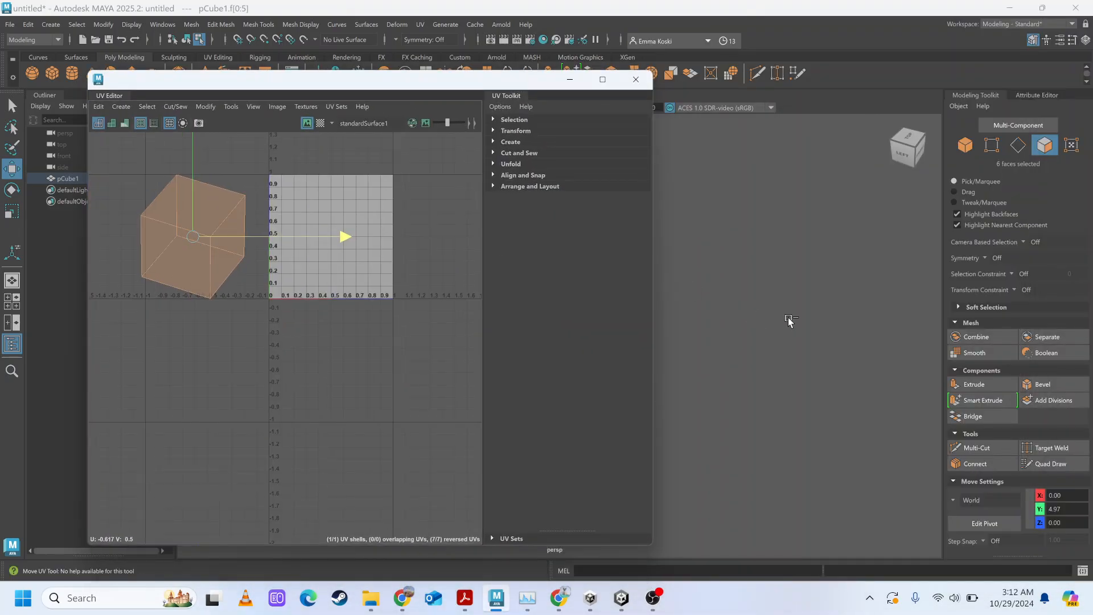
Reposition the UV Editor window so the cube shows in the viewport, and clear the face selection
left_click_drag(787, 318, 881, 338)
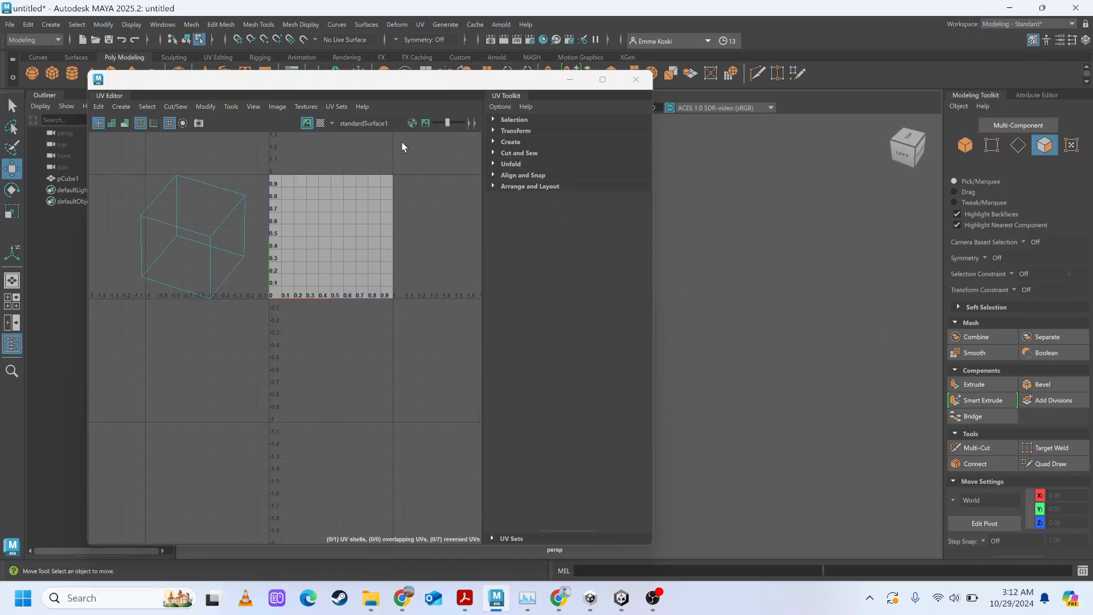
left_click(223, 232)
left_click(165, 190)
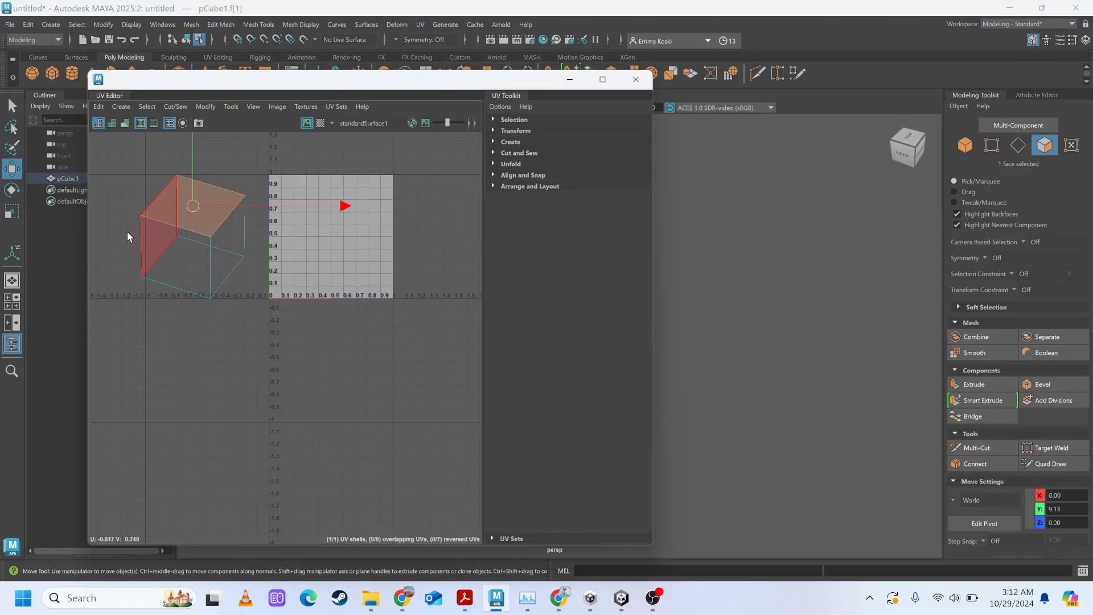
left_click_drag(264, 76, 113, 138)
left_click(202, 448)
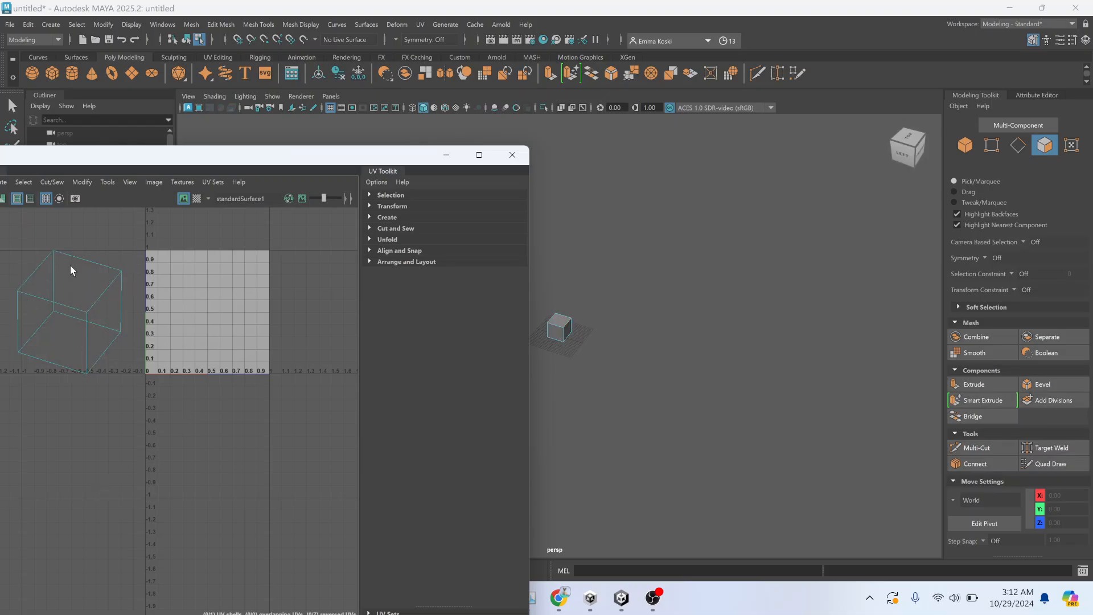
Switch to UV Shell selection and move the cube's whole shell back inside the 0–1 tile
right_click(74, 312)
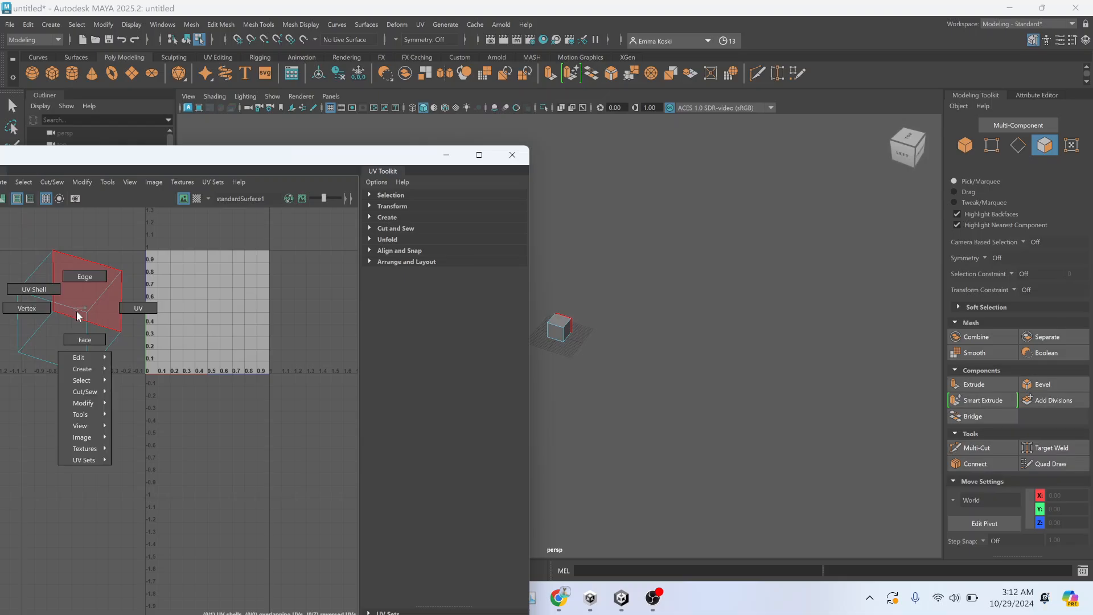
left_click(33, 290)
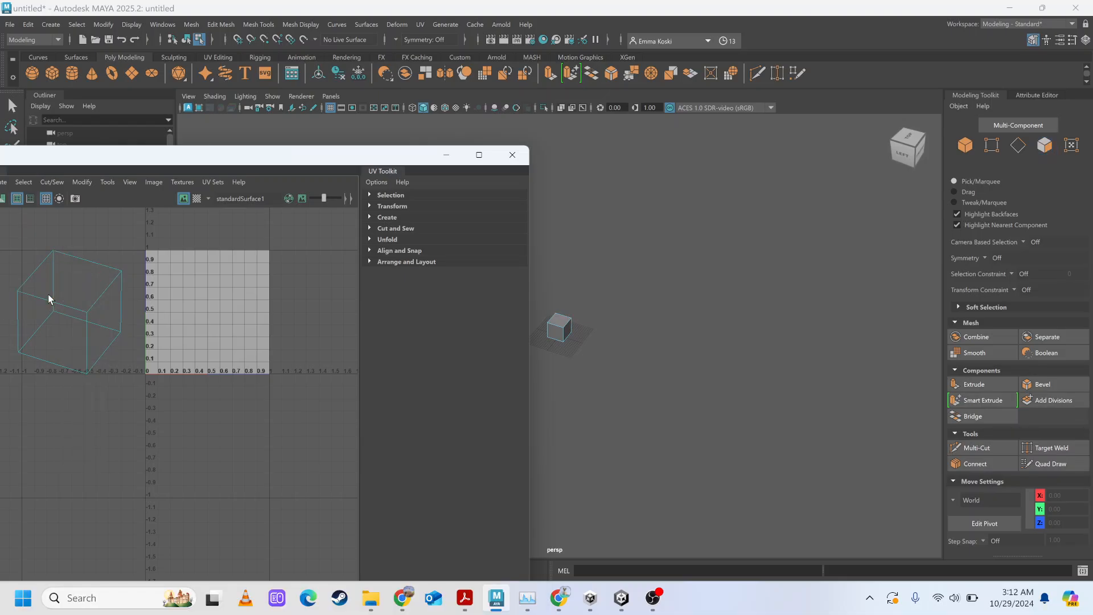
left_click(85, 294)
left_click(94, 298)
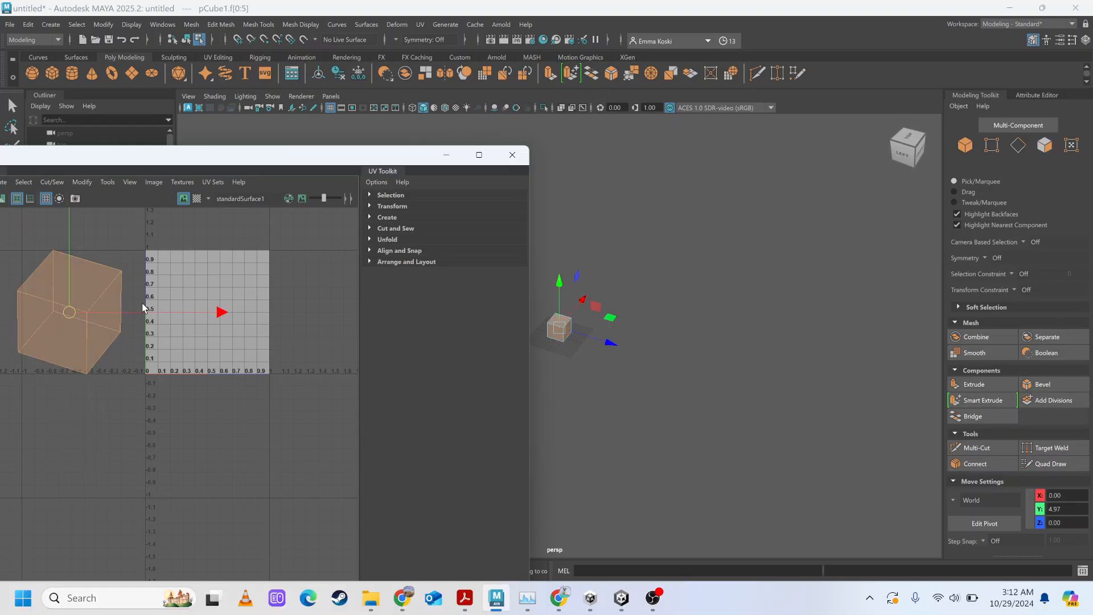
left_click_drag(141, 310, 284, 325)
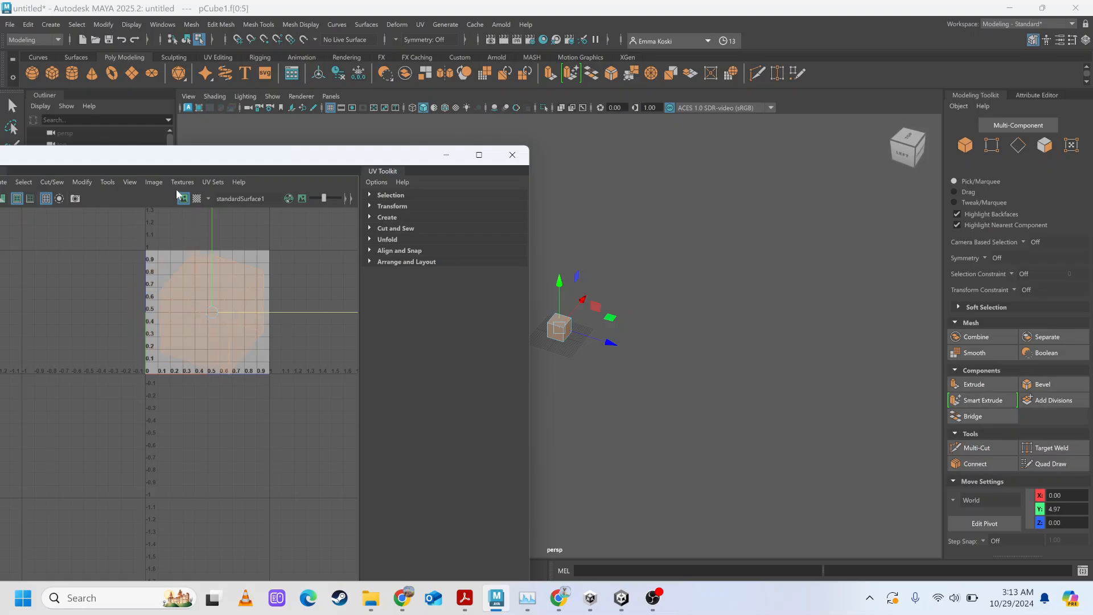
Show the checker map on the cube, inspect the pattern on its sides for distortion, and turn the checker map off
left_click(196, 198)
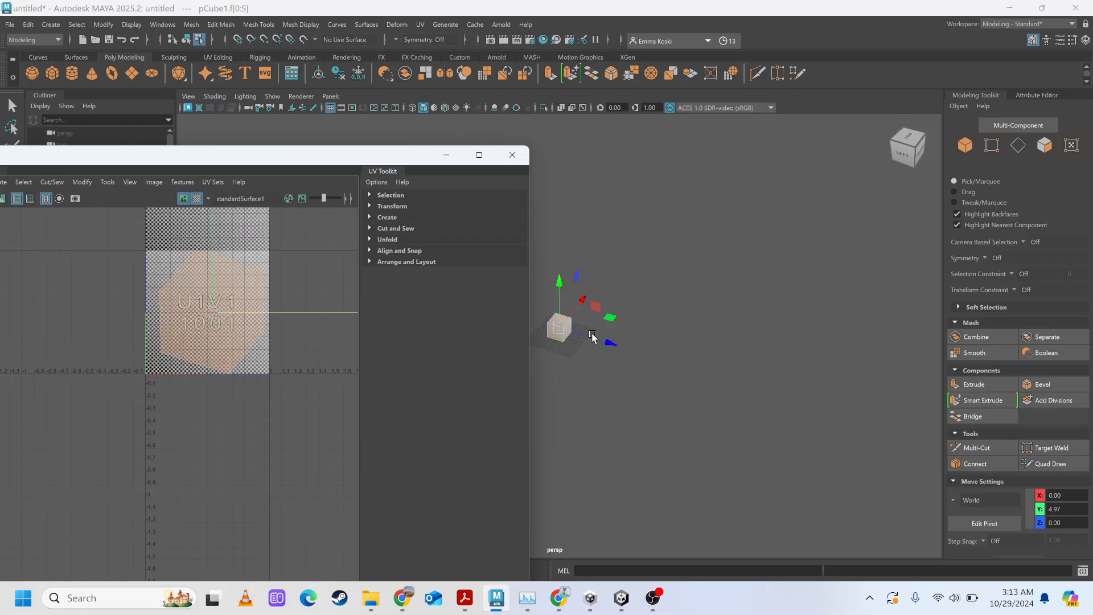
scroll(592, 336, "up", 5)
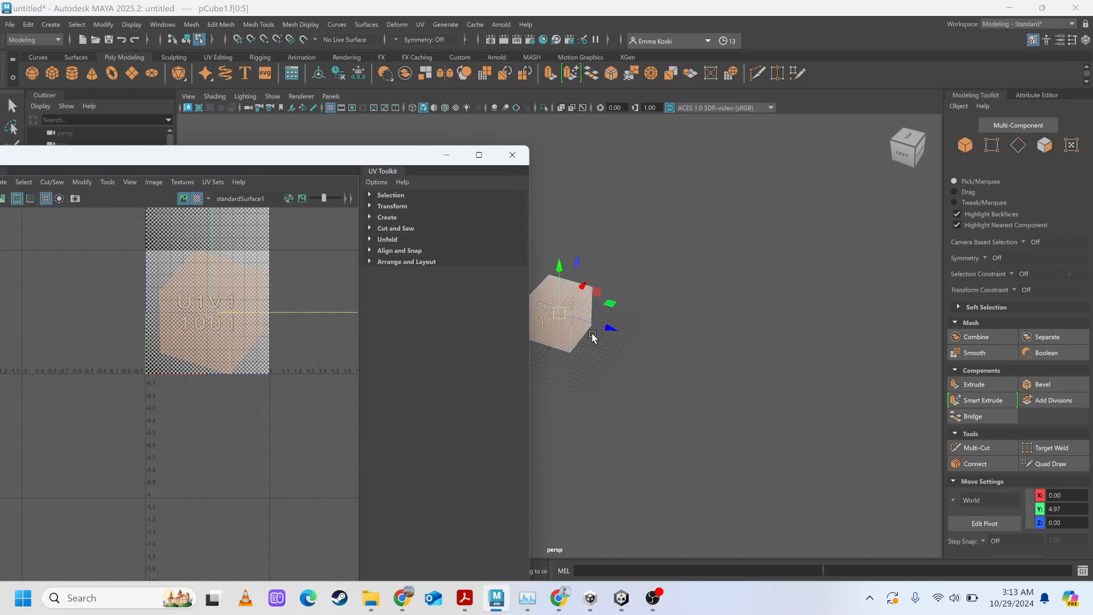
scroll(592, 336, "up", 4)
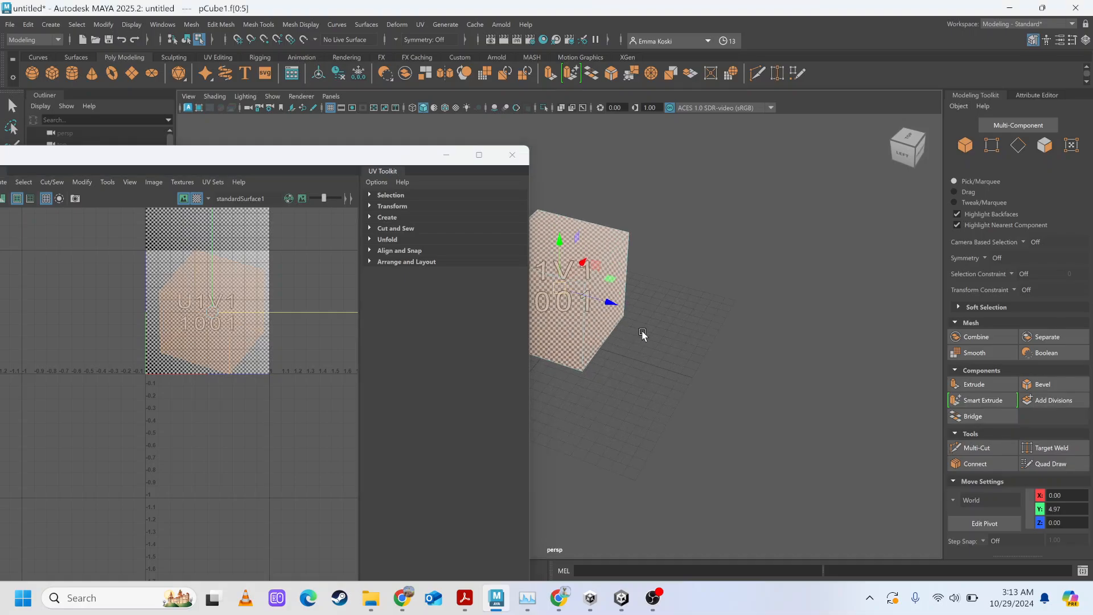
left_click_drag(642, 334, 927, 315, "alt")
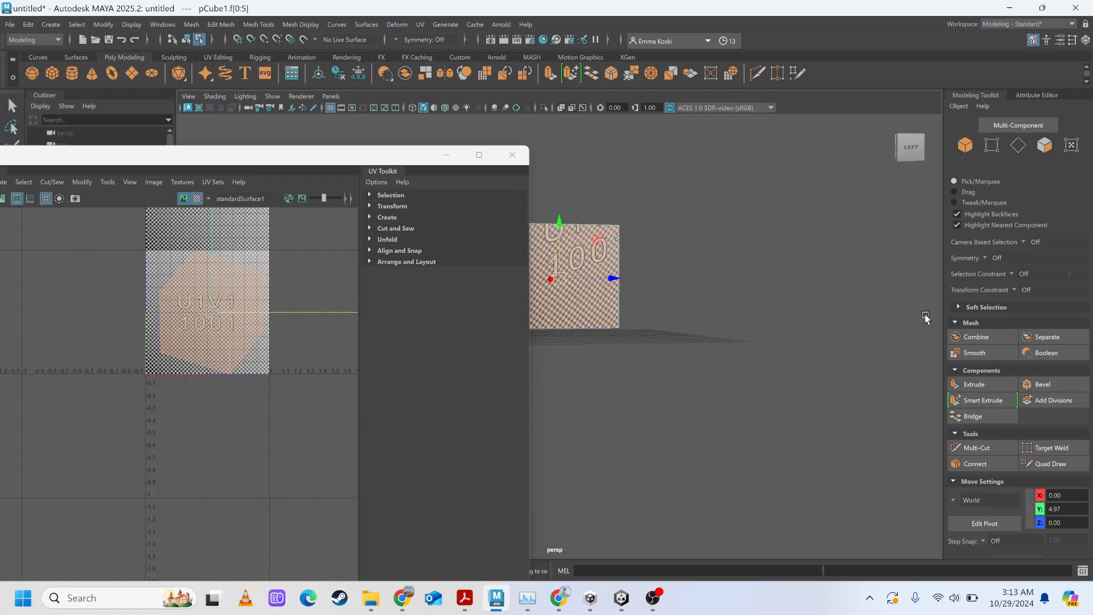
left_click_drag(428, 156, 395, 65)
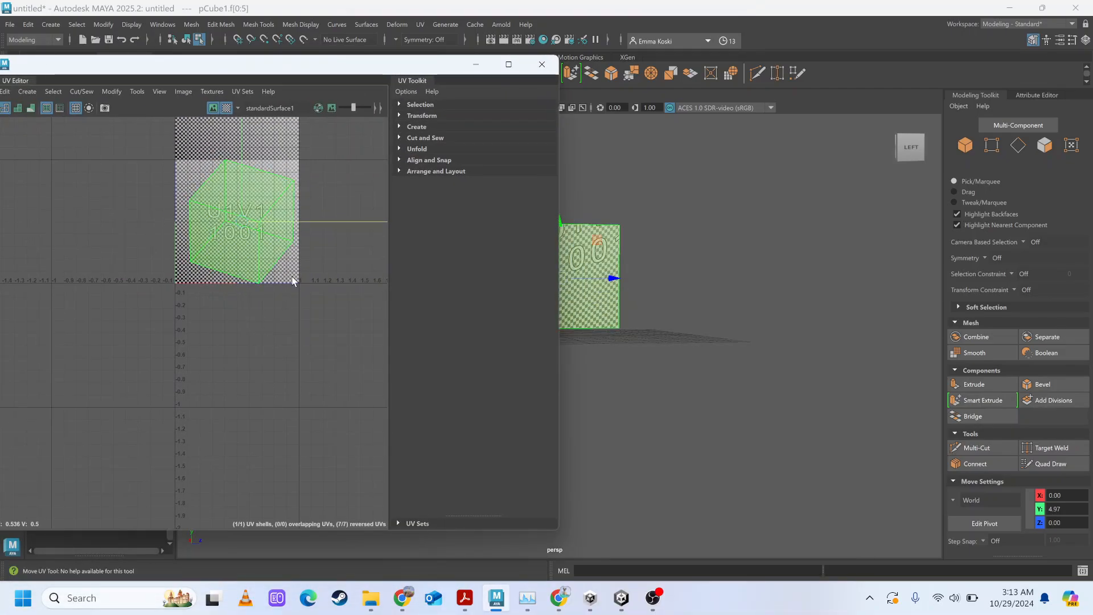
left_click(228, 109)
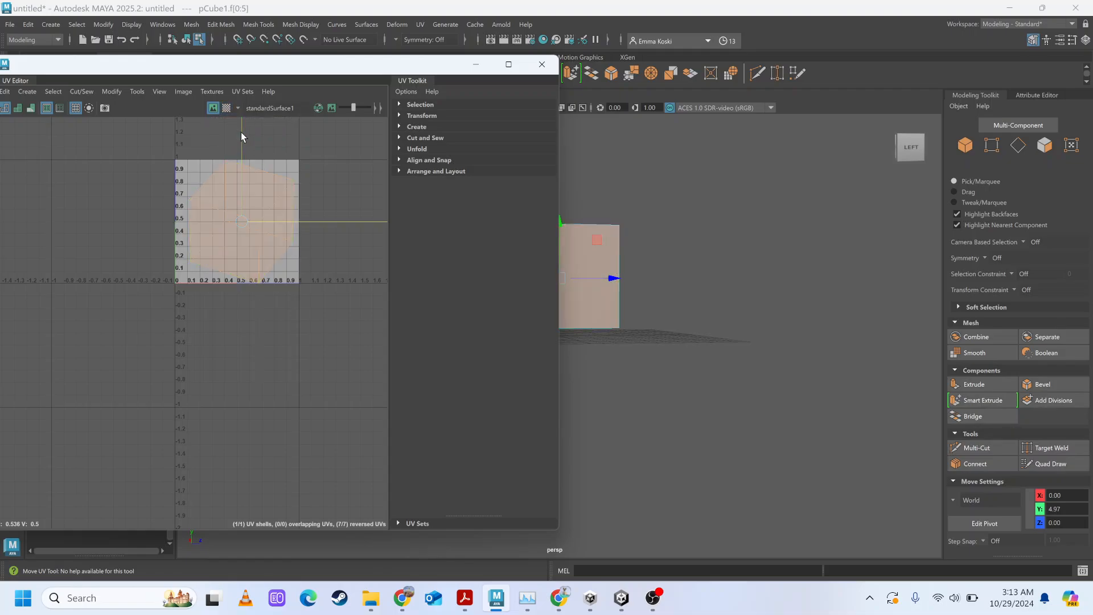
Move the UV shell straight down below the 0–1 tile and clear the selection
left_click_drag(241, 136, 270, 276)
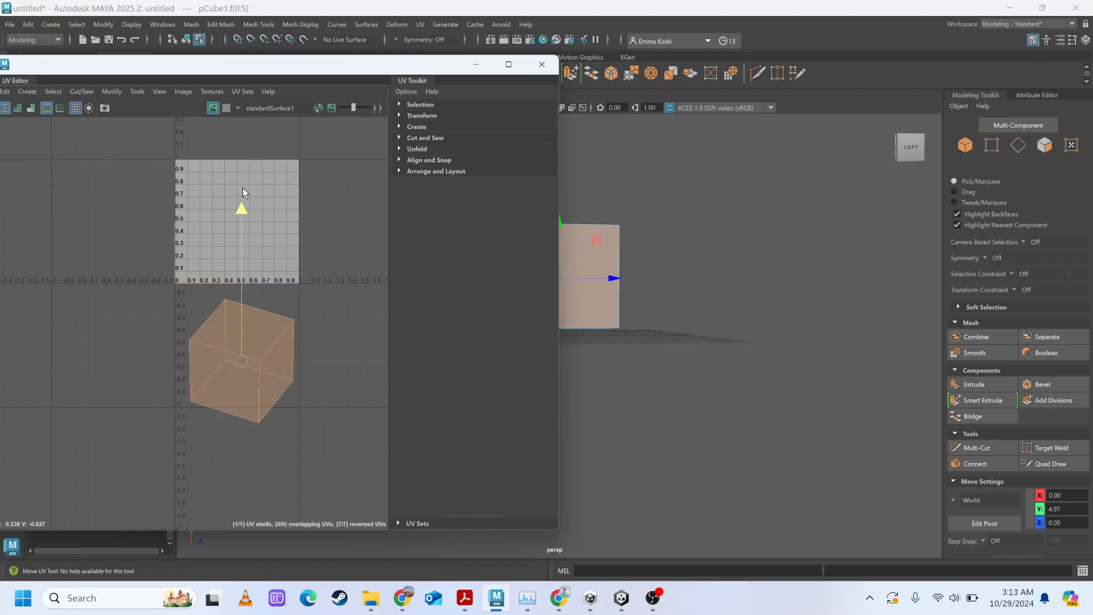
left_click(287, 476)
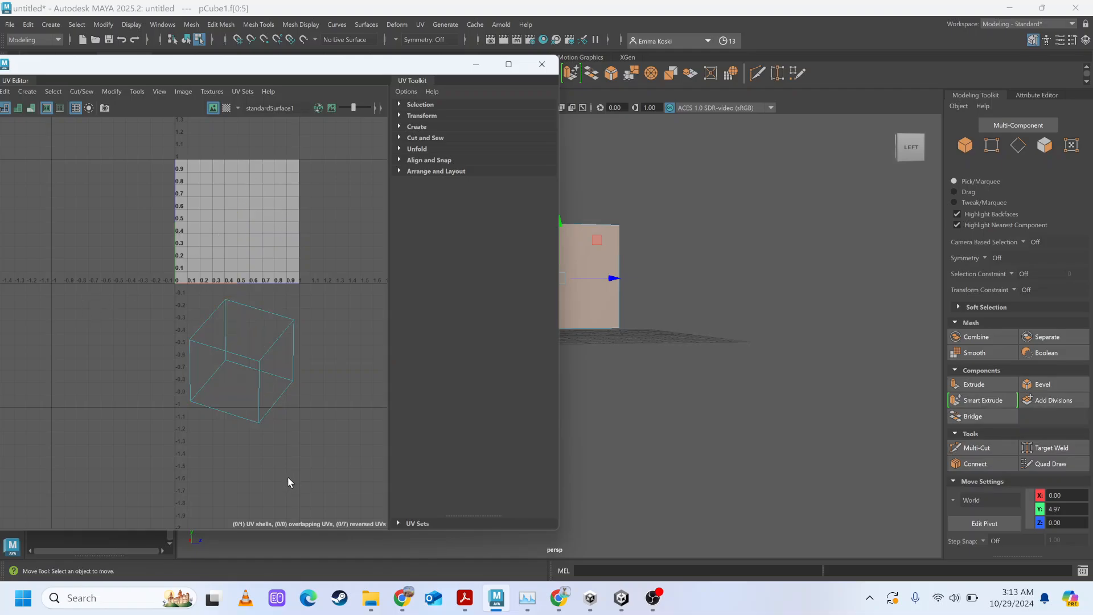
left_click(257, 359)
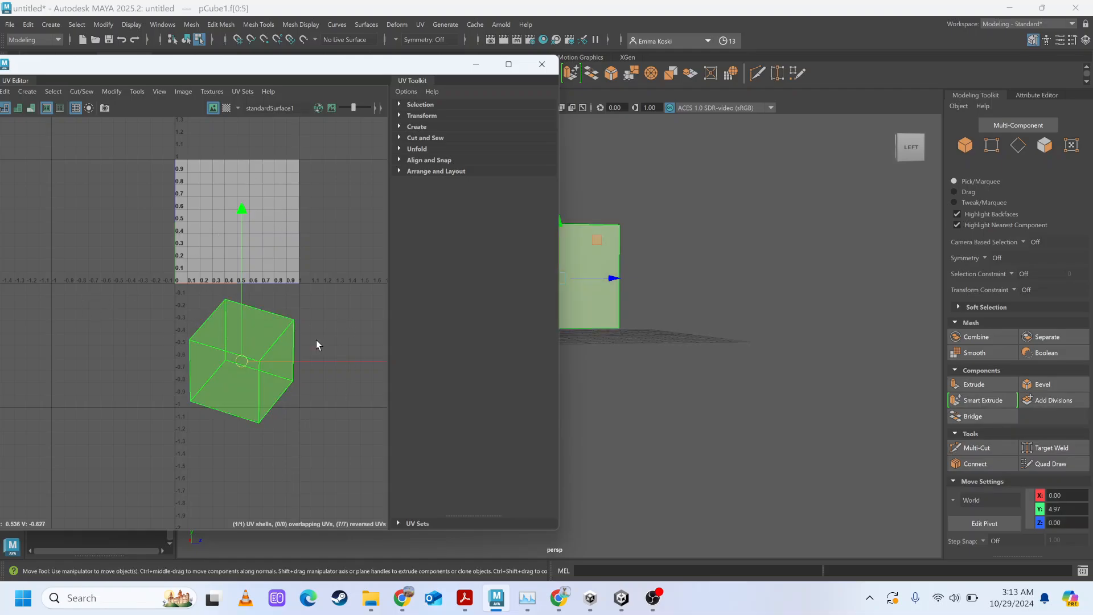
left_click(332, 404)
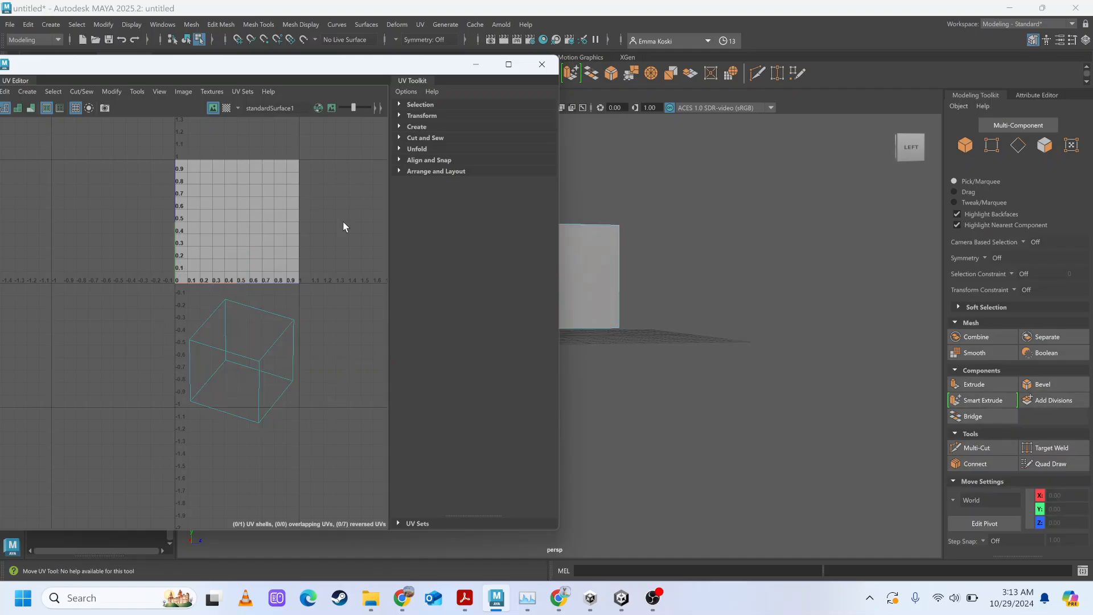
Switch to edge selection and cut the UVs along the edge between the cube's top and front faces
left_click_drag(193, 72, 265, 67)
left_click(154, 86)
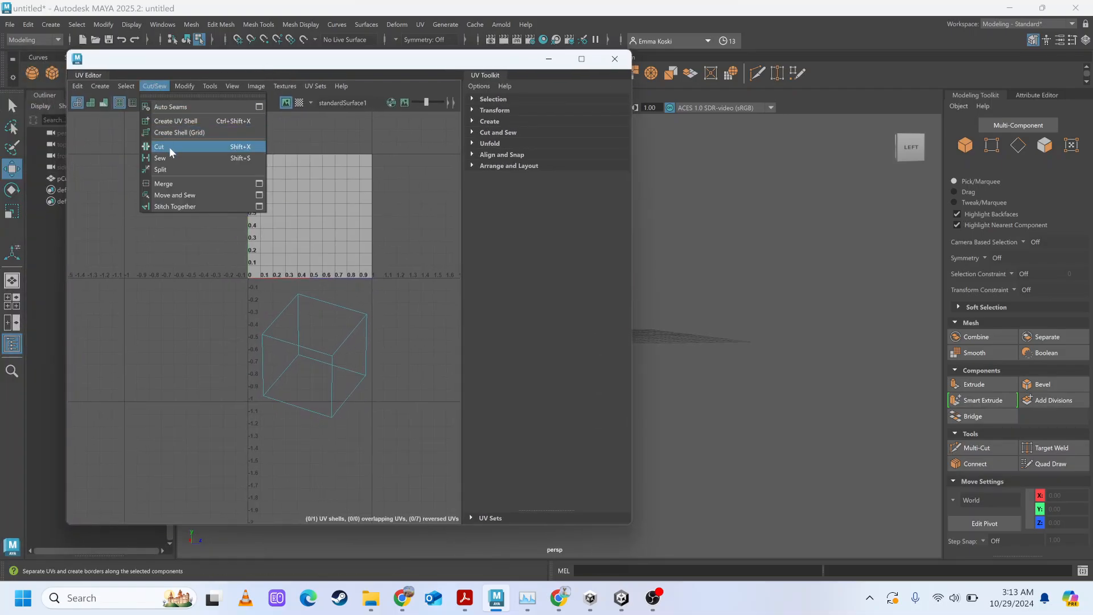
right_click_drag(297, 331, 292, 298)
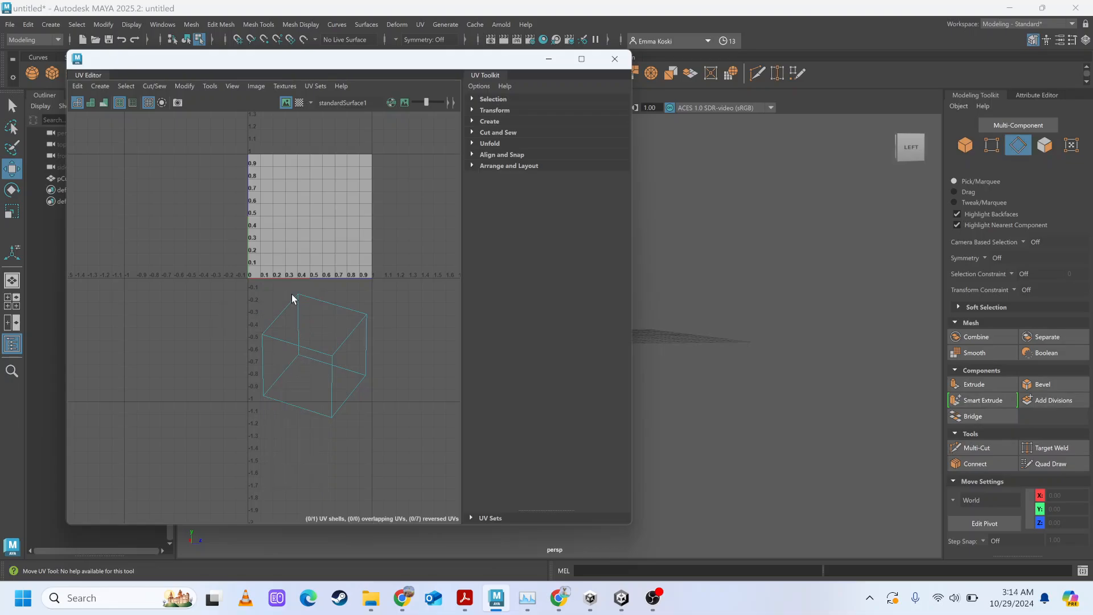
left_click(292, 345)
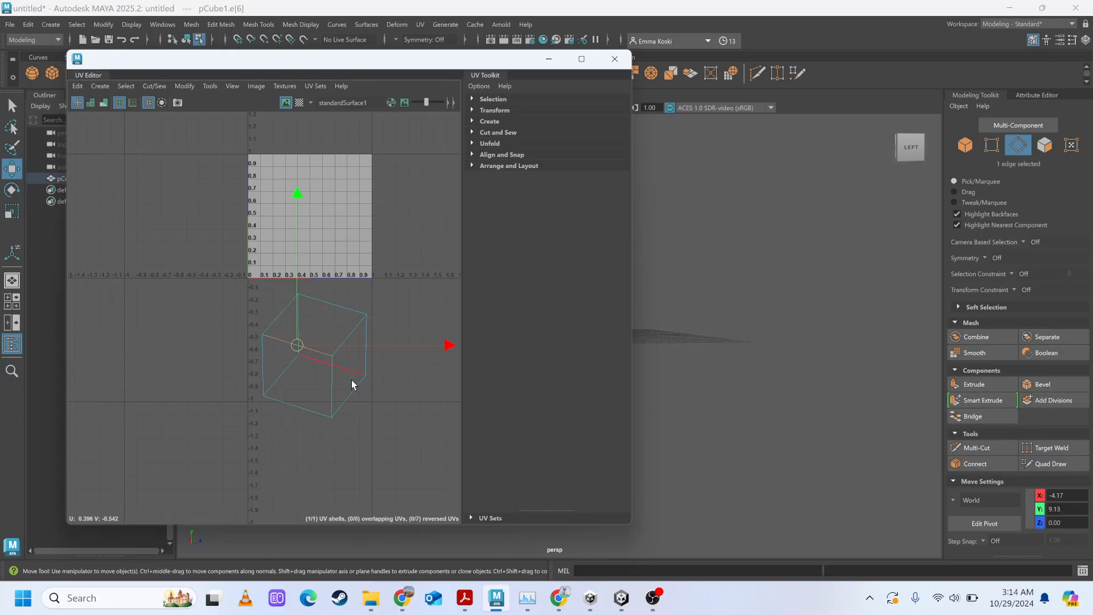
left_click(151, 89)
left_click(167, 146)
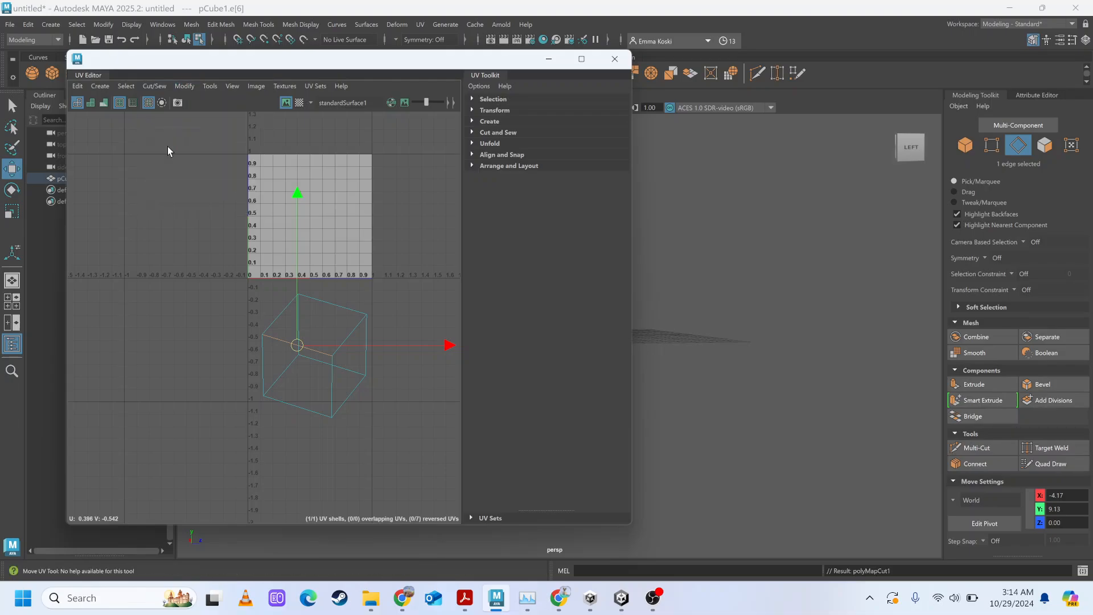
Cut the front face's remaining vertical and lower edges in the UV layout, and clear the edge selection
left_click(333, 386)
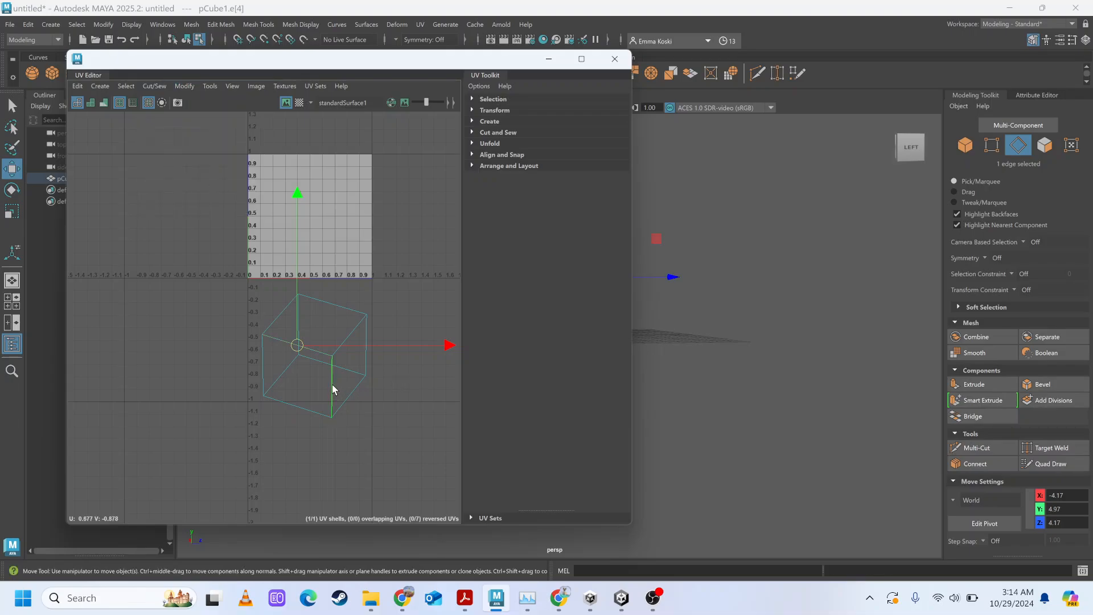
left_click(296, 404)
key("shift+x")
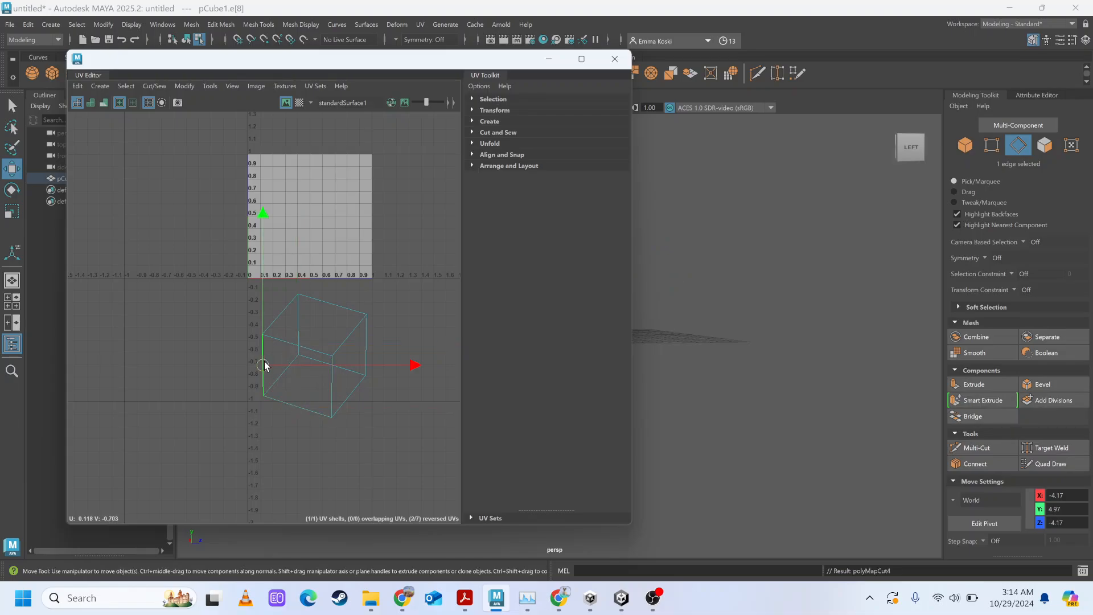
left_click(425, 300)
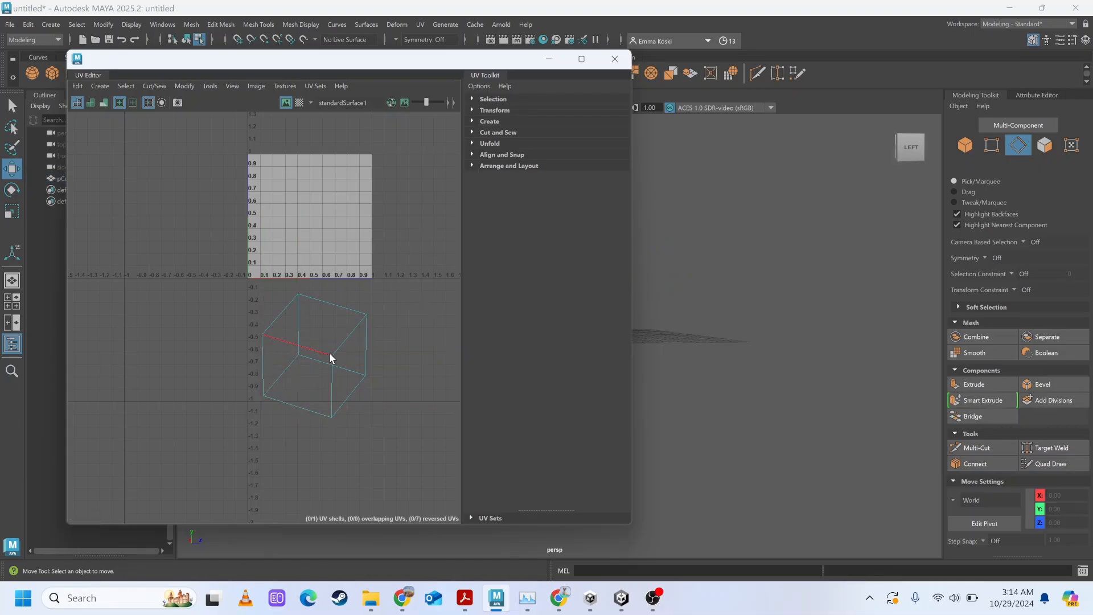
Switch back to UV Shell selection and move the cube's shell slightly further down to test the cuts
right_click_drag(330, 354, 296, 334)
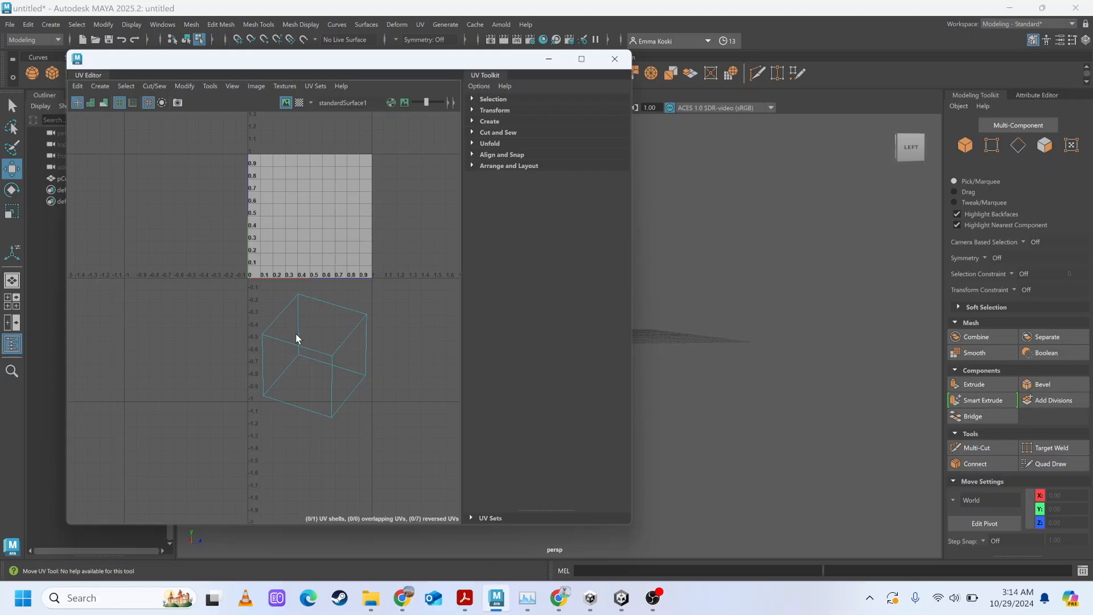
left_click(310, 363)
left_click_drag(326, 224, 316, 298)
key("w")
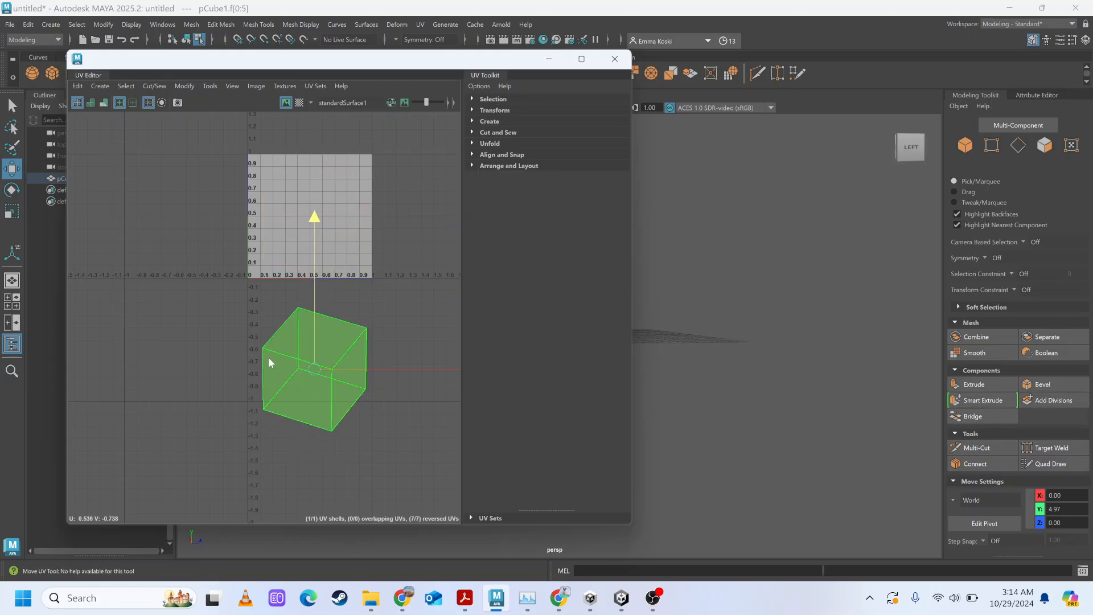
right_click_drag(268, 357, 258, 328)
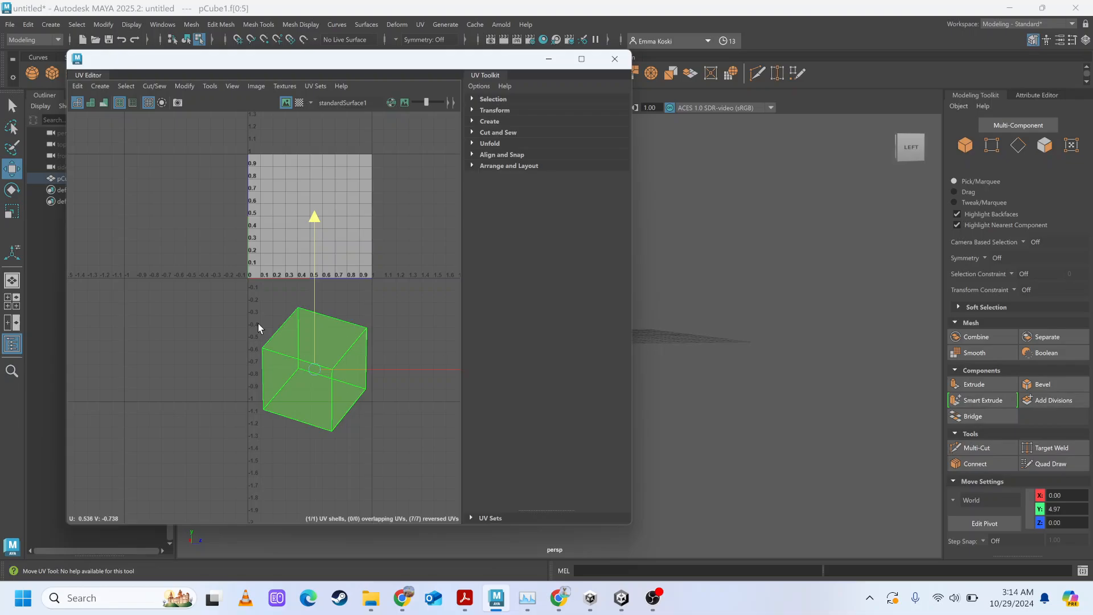
Cut the UVs again along the edge between the cube's top and front faces, and clear the selection
left_click(295, 363)
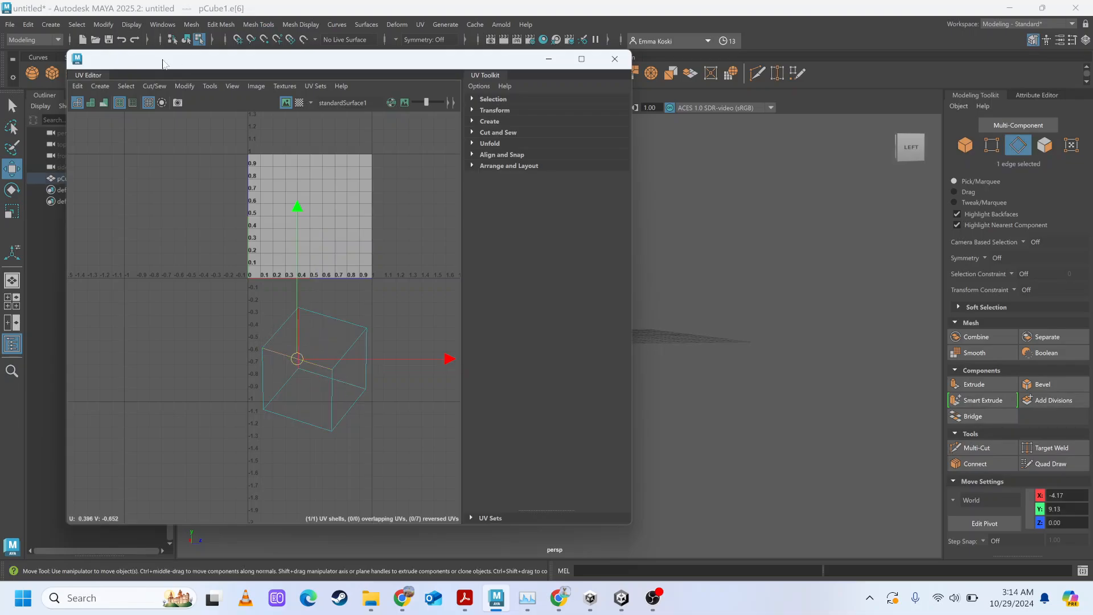
left_click(150, 87)
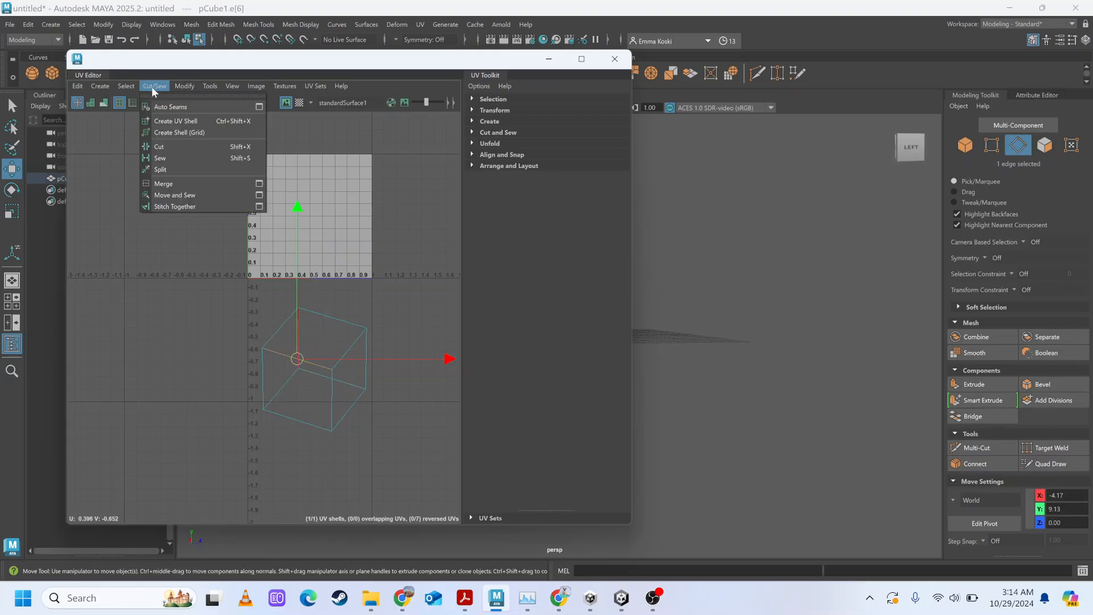
left_click(169, 149)
left_click(182, 375)
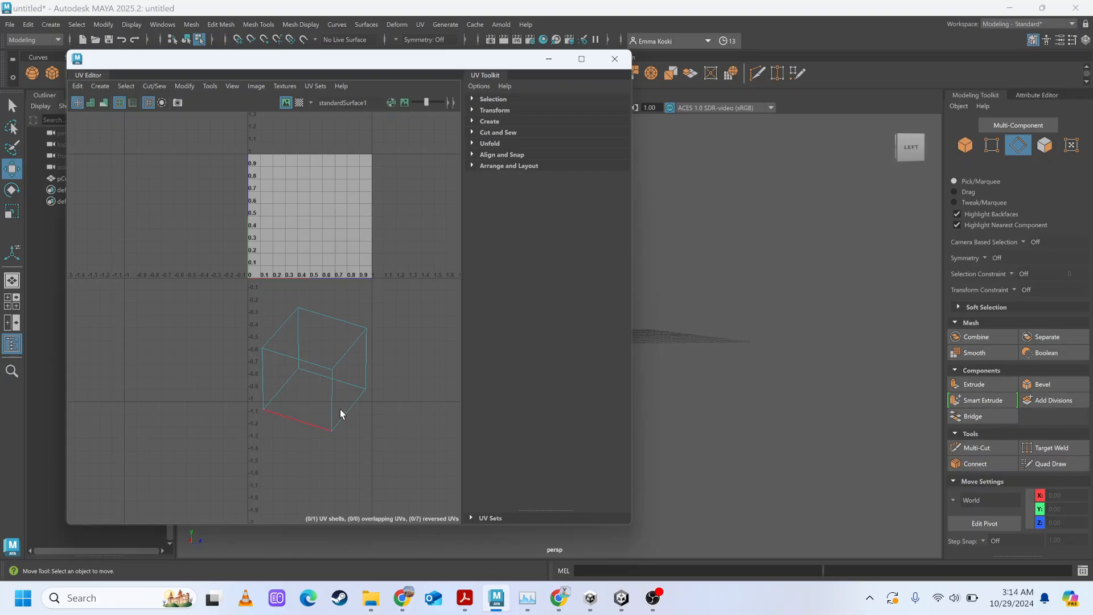
Undo back to the UV shell inside the 0–1 tile, move it straight down below the tile and clear the selection
key("ctrl+z")
key("ctrl+z")
key("ctrl+z")
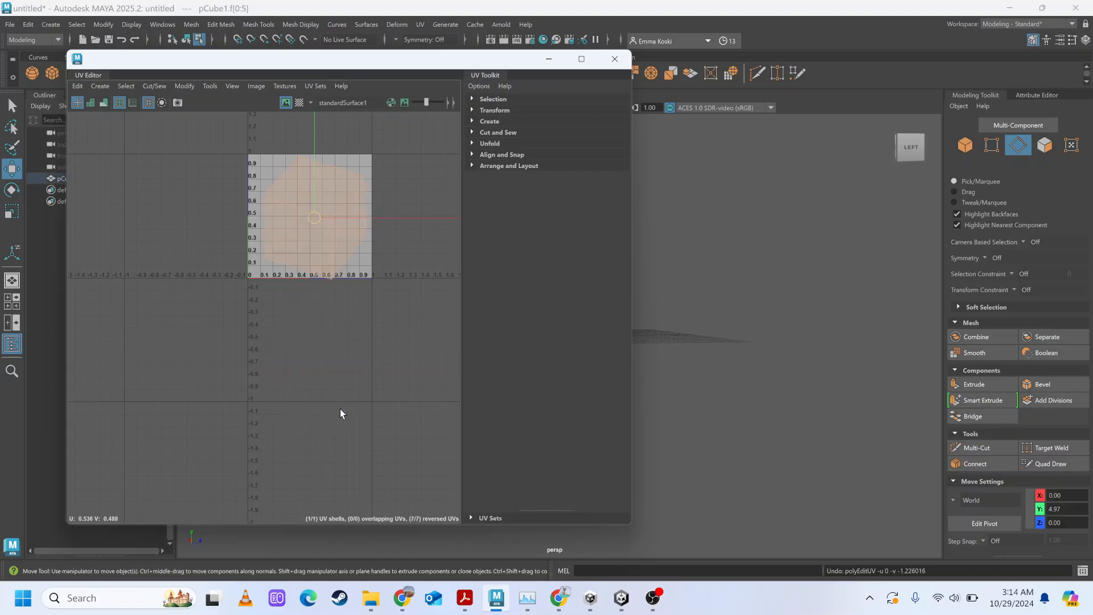
left_click_drag(312, 141, 327, 270)
left_click(729, 288)
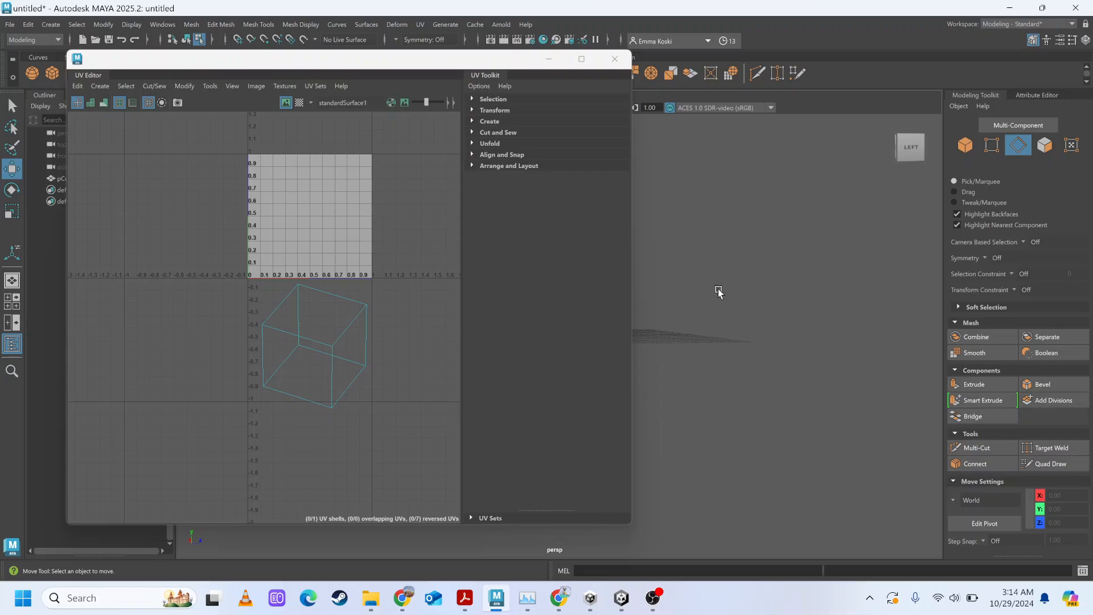
Close the UV Editor and return the cube to object selection in the perspective view
left_click_drag(718, 291, 681, 290, "alt")
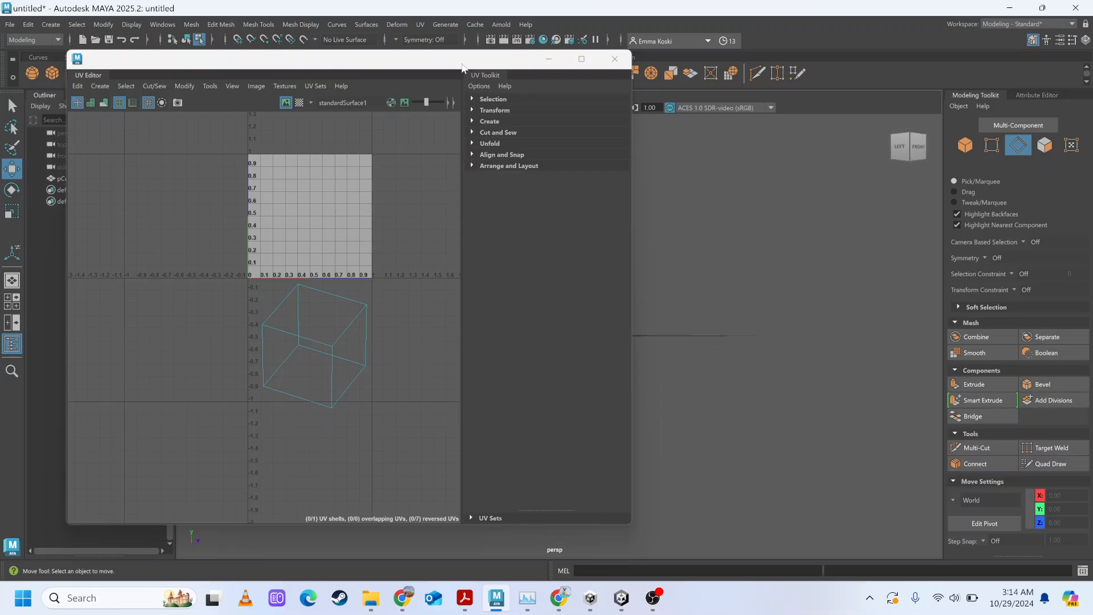
left_click_drag(462, 66, 268, 63)
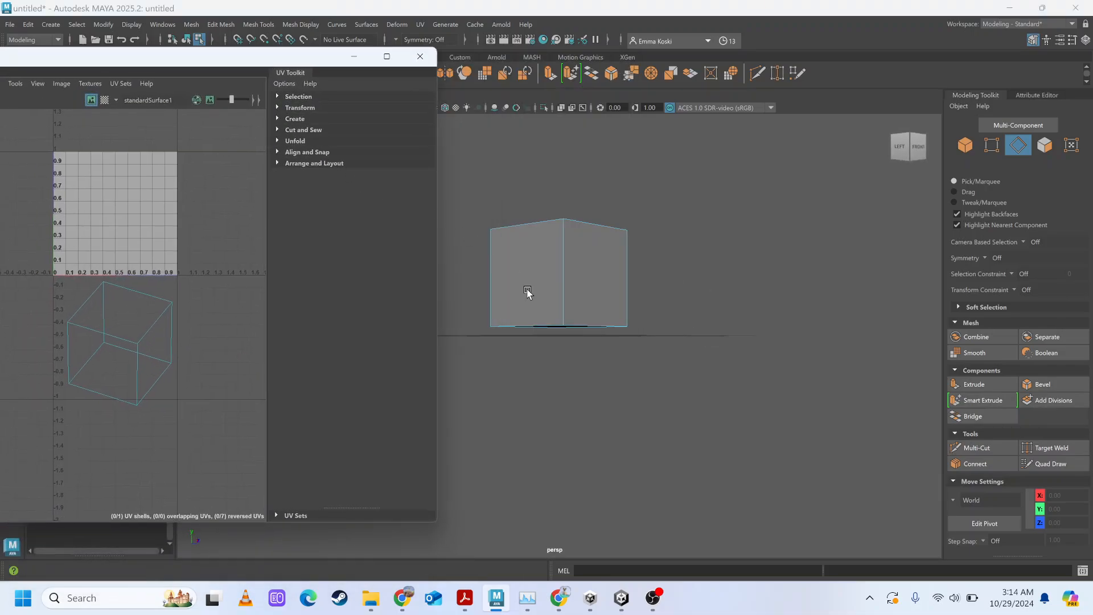
left_click_drag(541, 307, 573, 307, "alt")
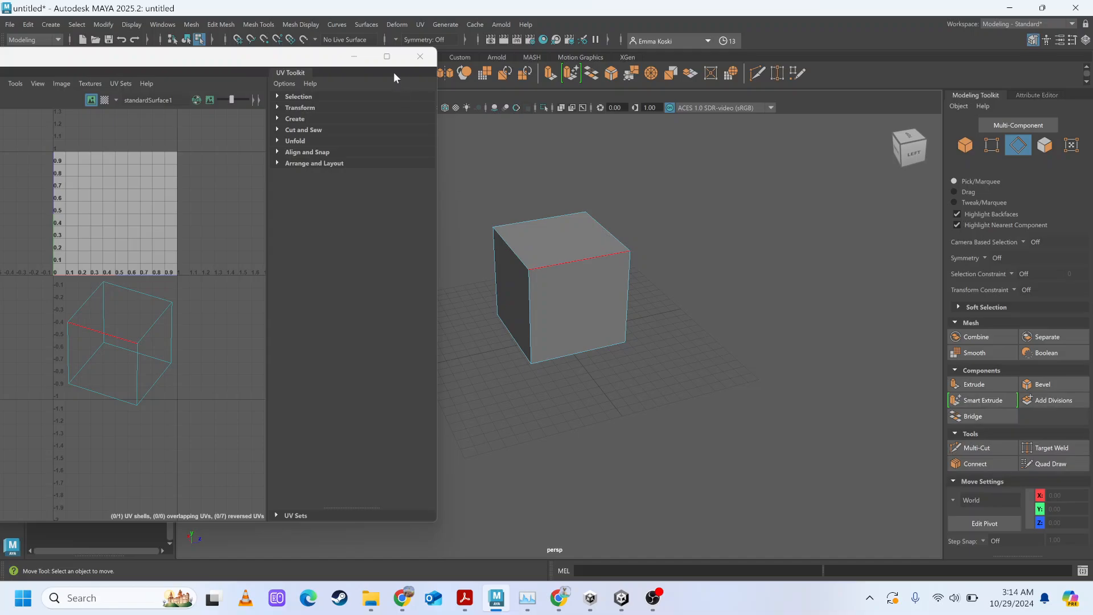
left_click(420, 56)
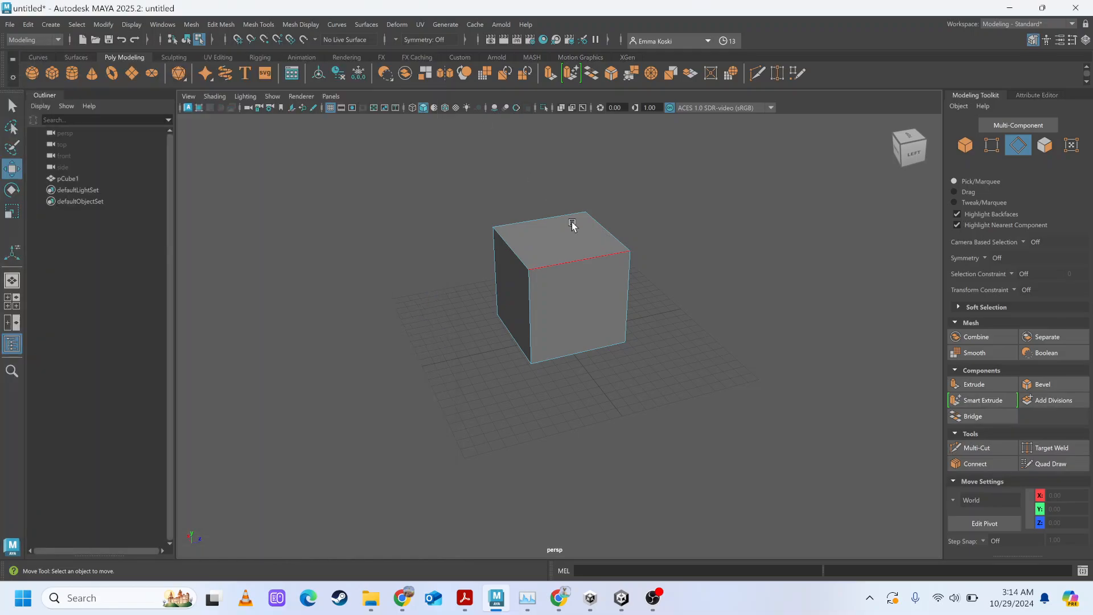
left_click(555, 279)
right_click_drag(555, 277, 606, 245)
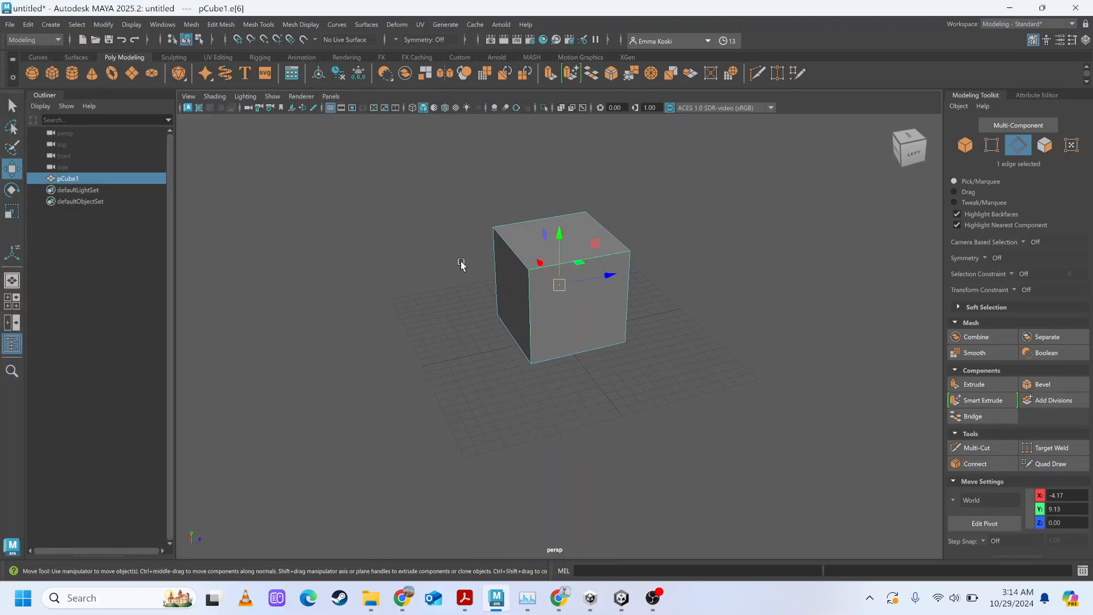
key("F8")
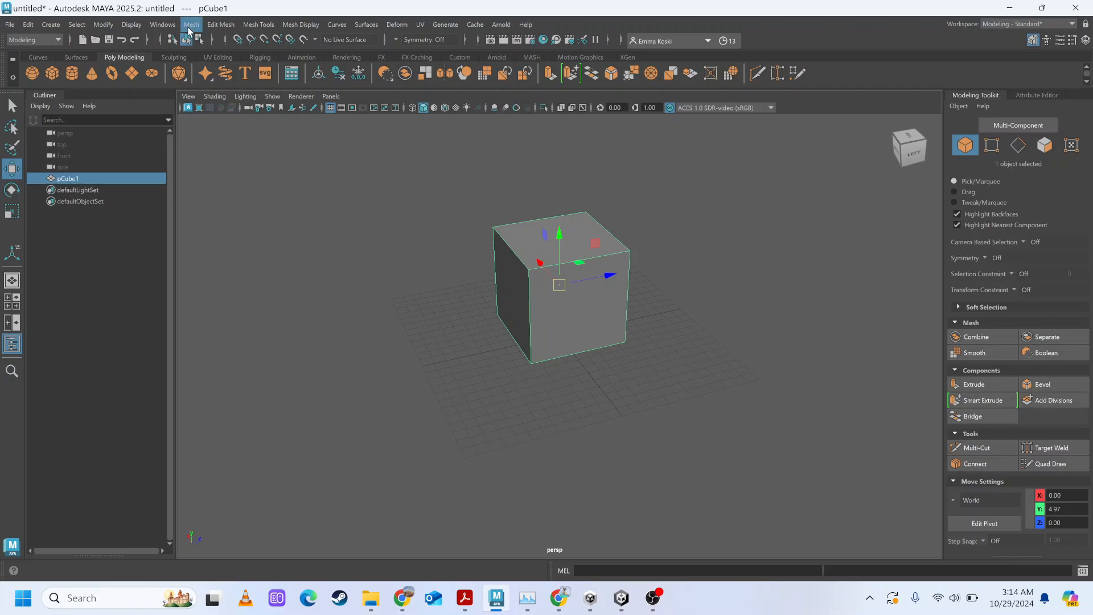
Reopen the UV Editor and, in UV Shell selection, move the cube's shell straight further down
left_click(162, 25)
mouse_move(207, 95)
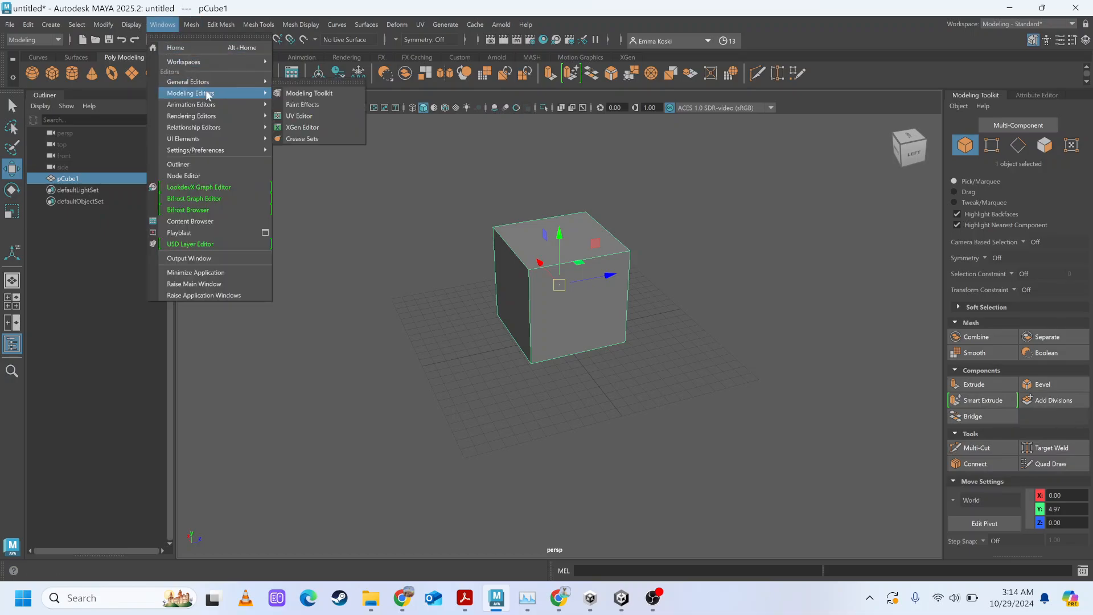
left_click(313, 117)
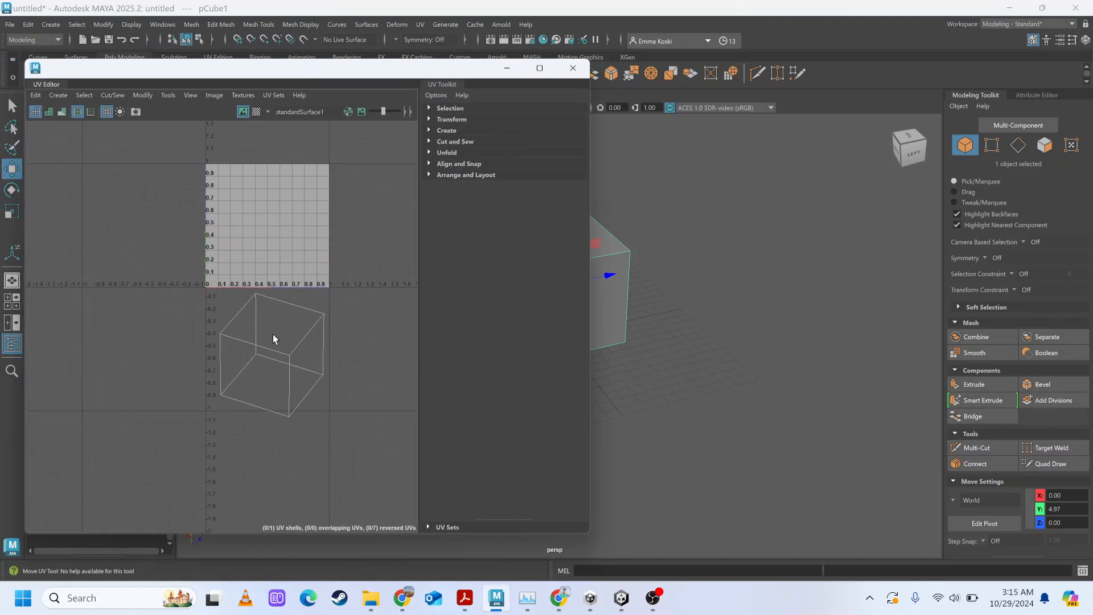
right_click_drag(272, 333, 231, 313)
left_click(274, 353)
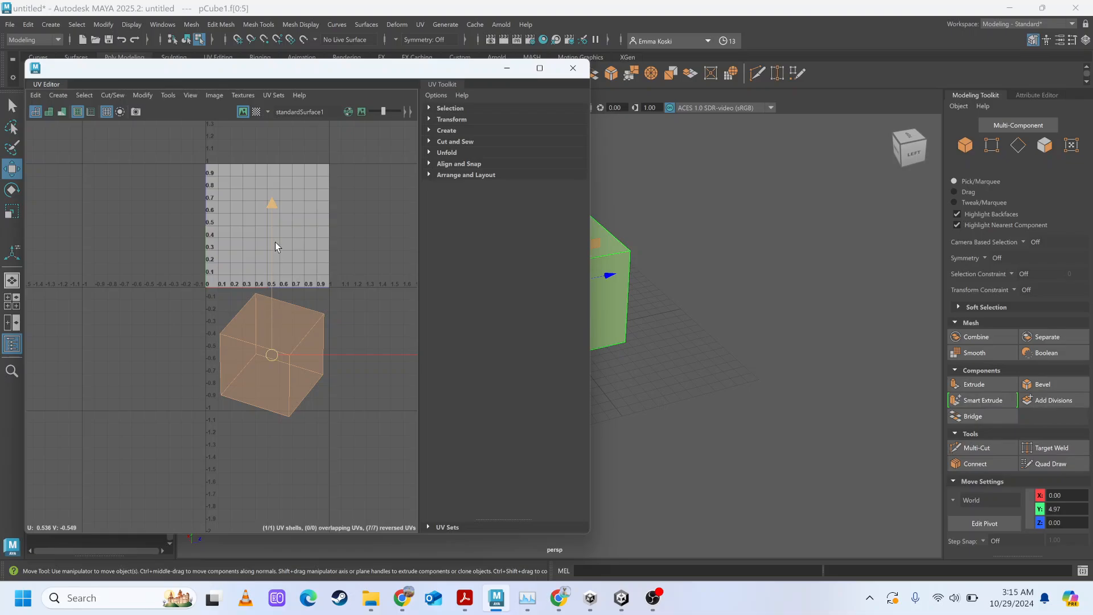
left_click_drag(275, 245, 269, 349)
Try cutting the UVs with the cube's whole shell selected, undo the cut and clear the selection
right_click_drag(269, 350, 270, 354)
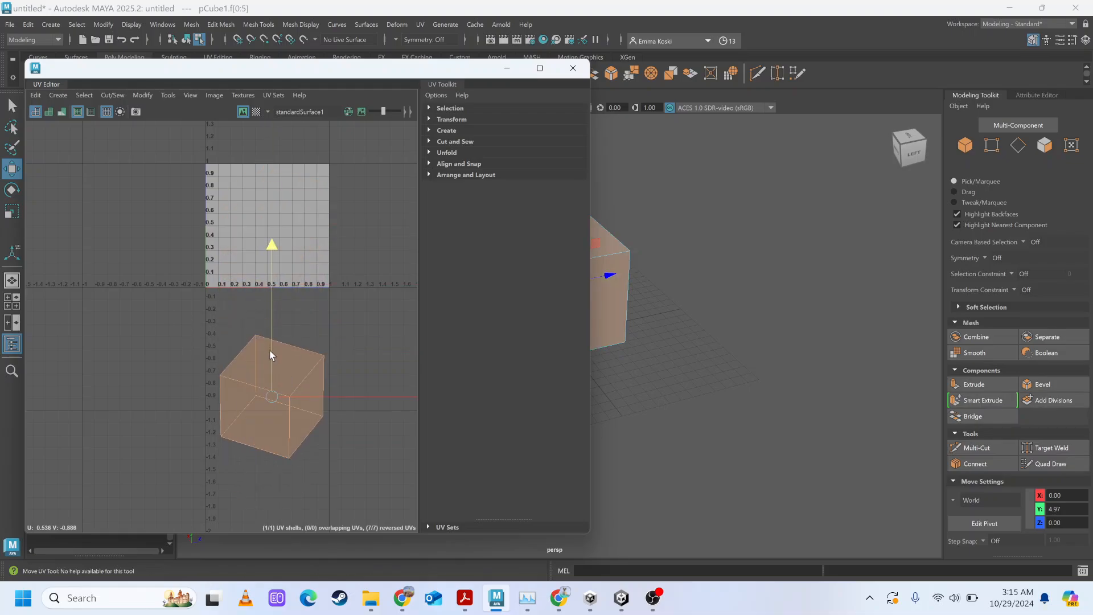
right_click(271, 354)
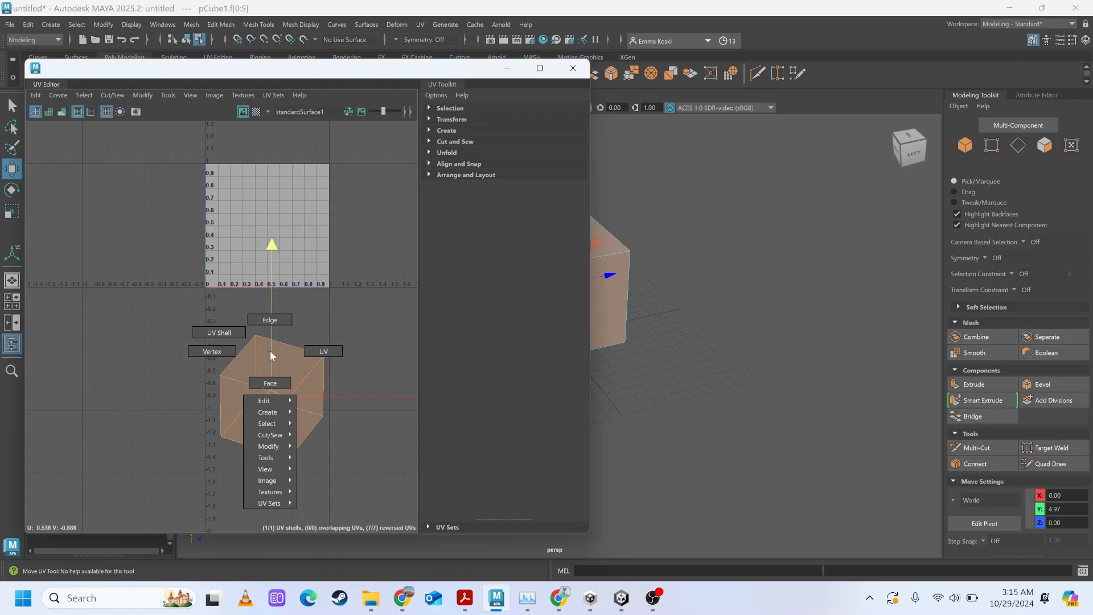
right_click_drag(270, 340, 270, 344)
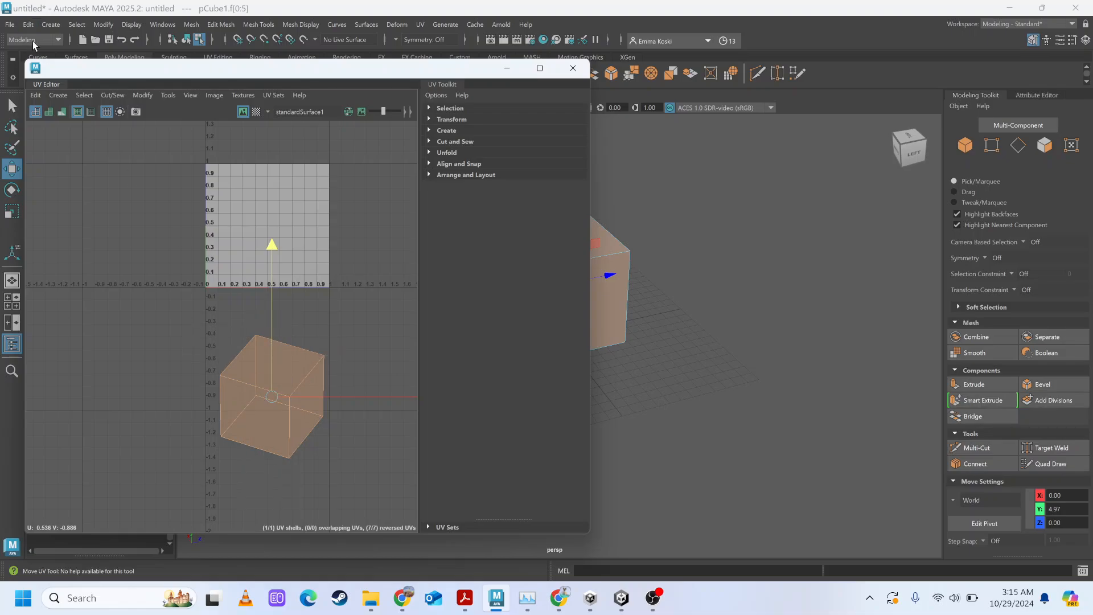
left_click(119, 96)
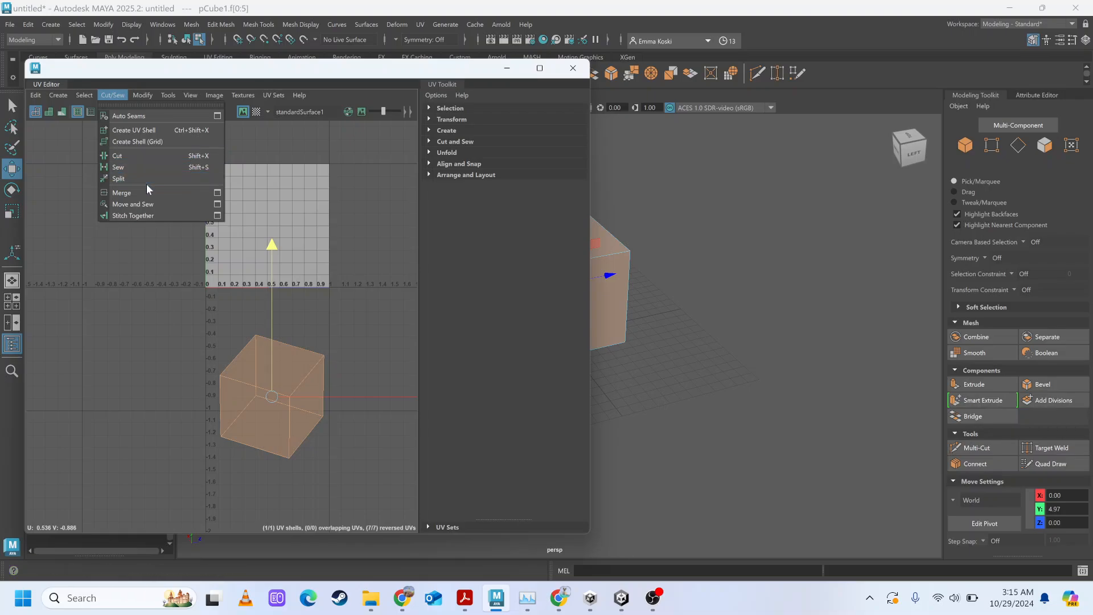
left_click(144, 155)
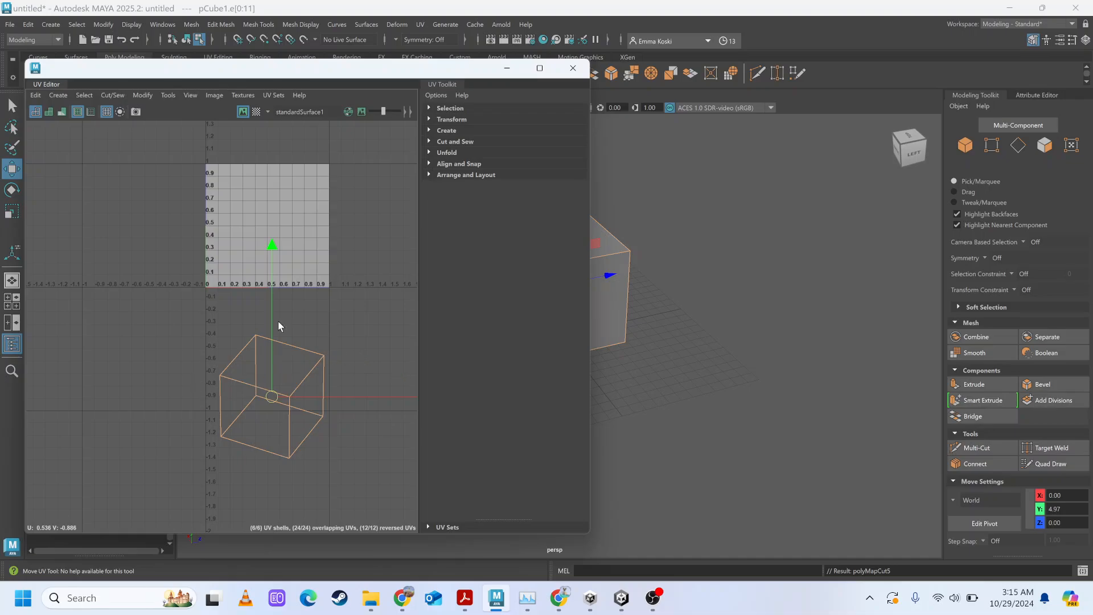
key("ctrl+z")
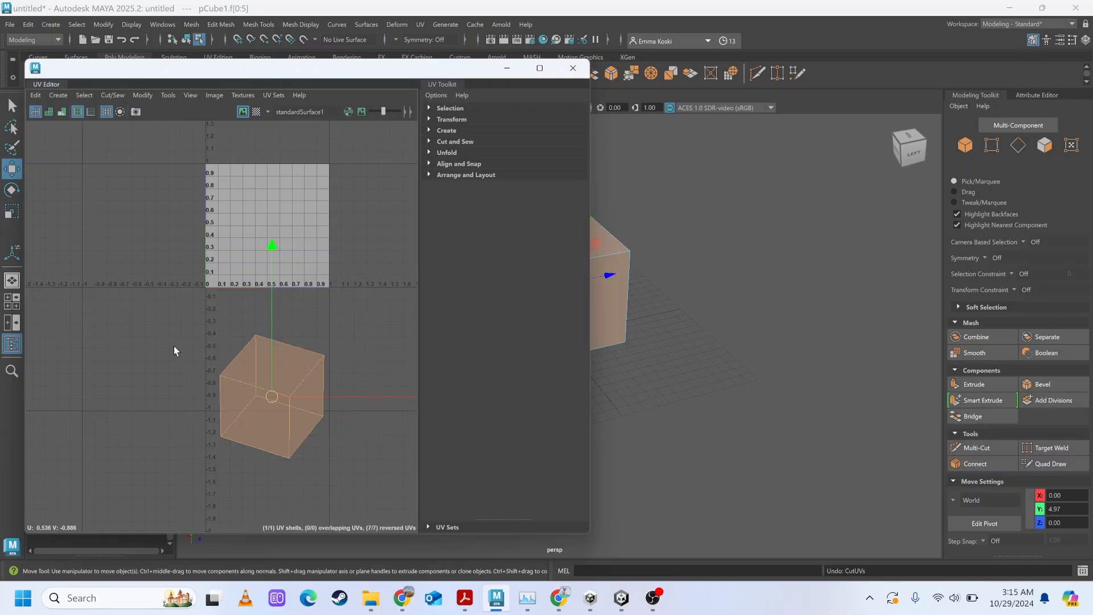
left_click(166, 379)
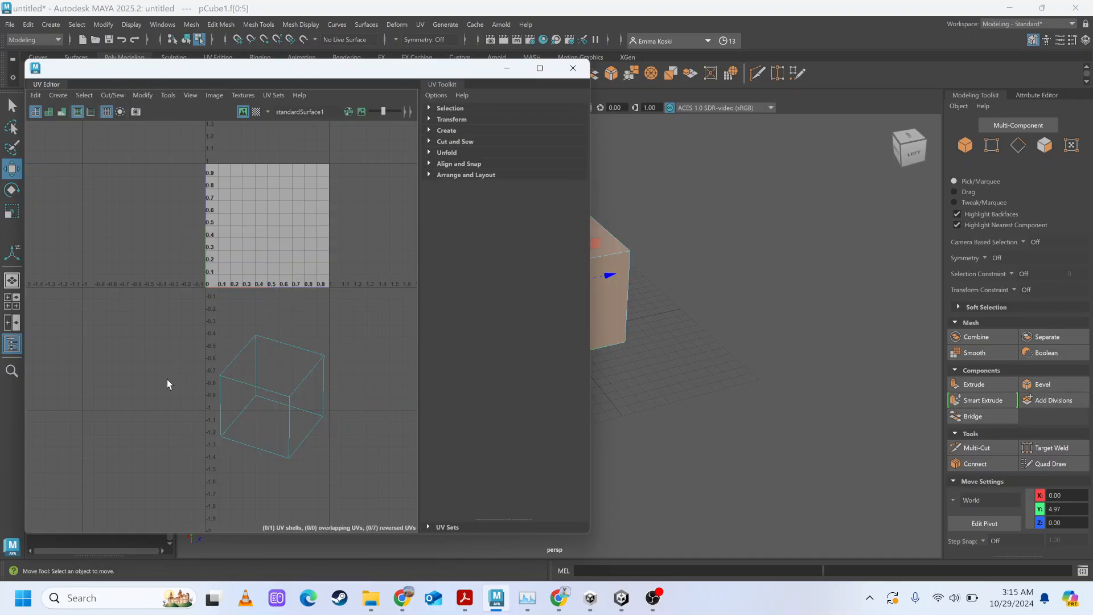
Switch to UV selection, try cutting at the two UVs ending the shell's uppermost edge, and undo the cut
right_click_drag(271, 359, 330, 361)
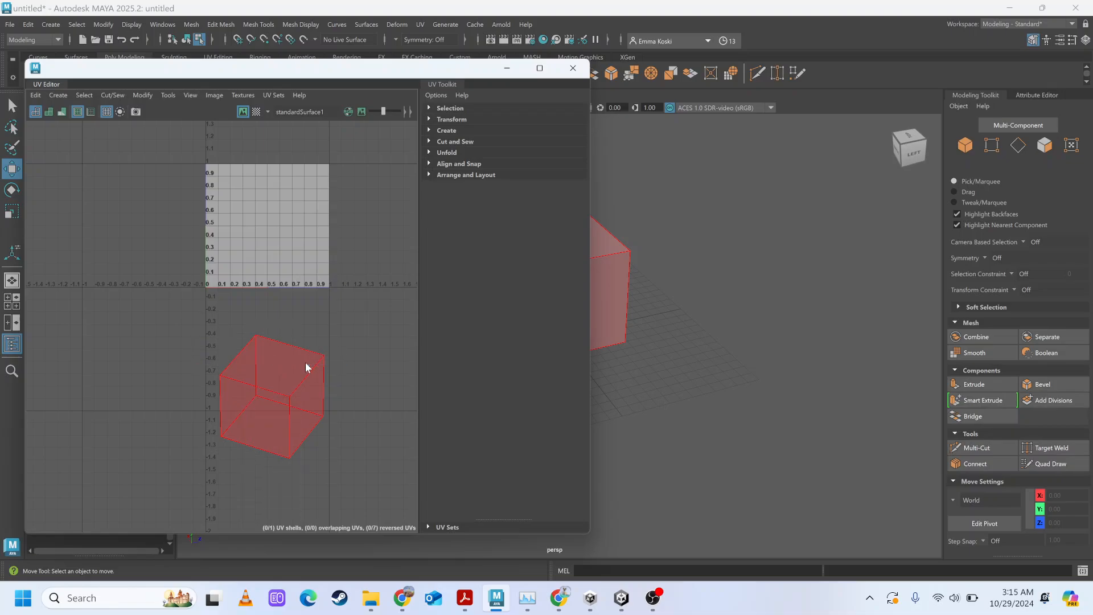
left_click(325, 356)
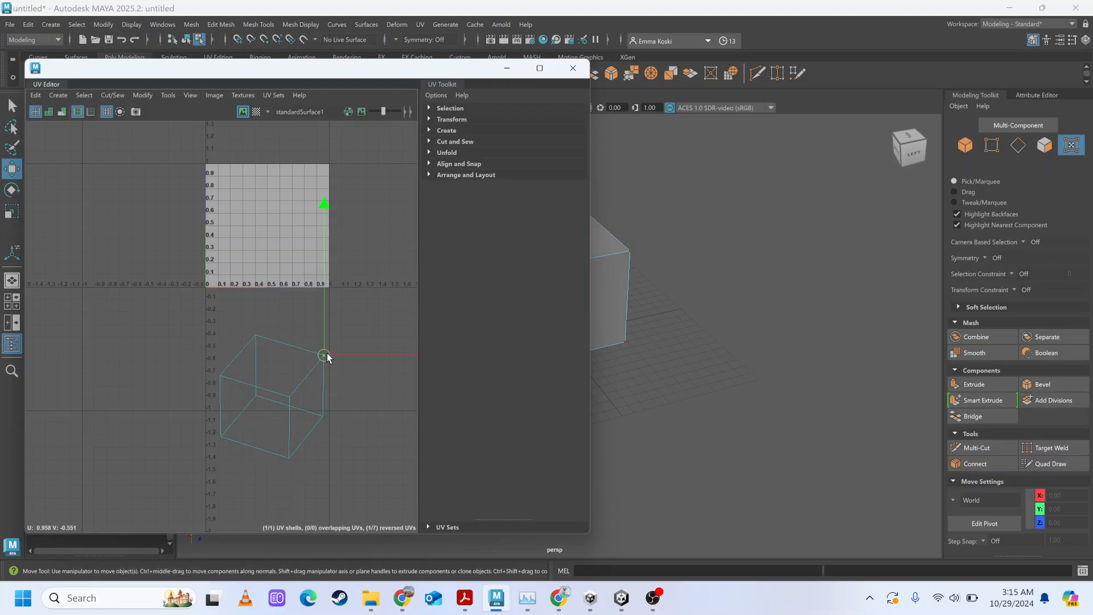
left_click(255, 336, "shift")
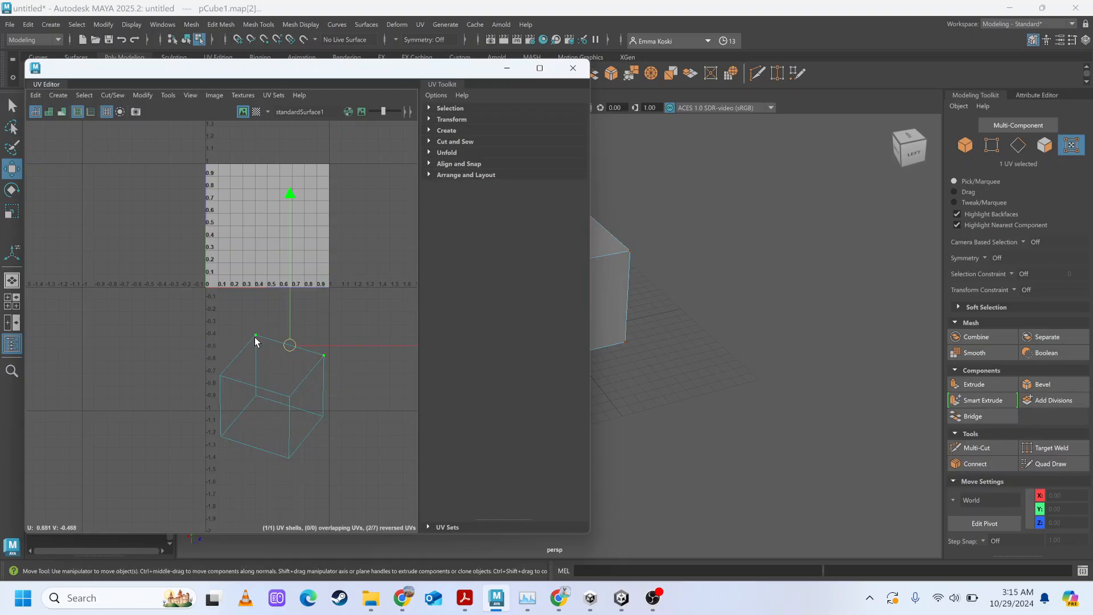
left_click(112, 95)
left_click(146, 156)
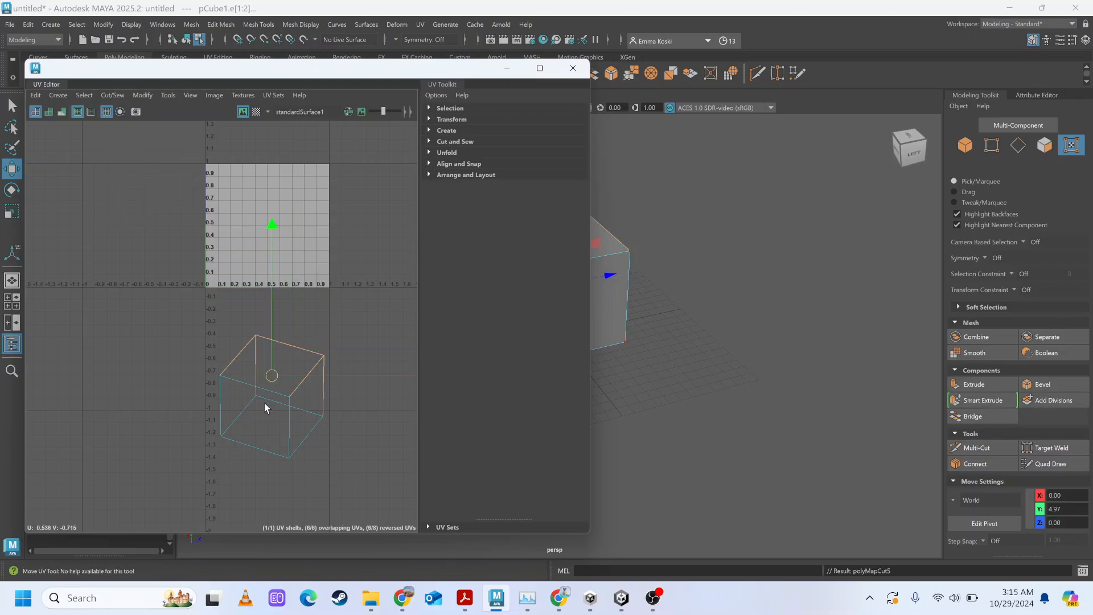
key("ctrl+z")
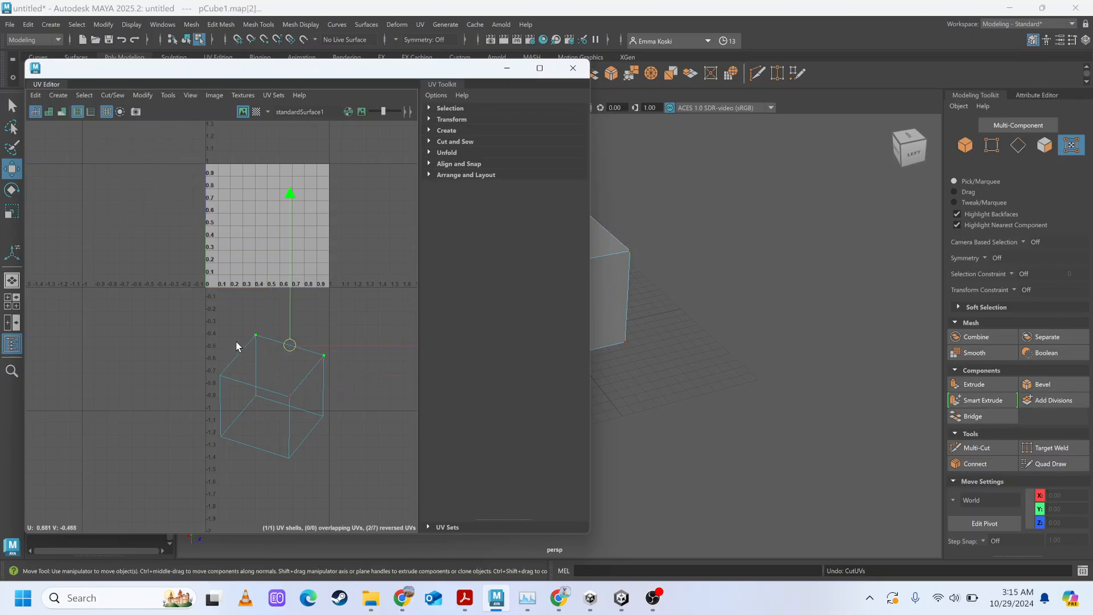
Try cutting with only the shell's upper-right corner UV selected, and undo the cut
left_click(378, 377)
left_click_drag(288, 326, 365, 367)
left_click(112, 95)
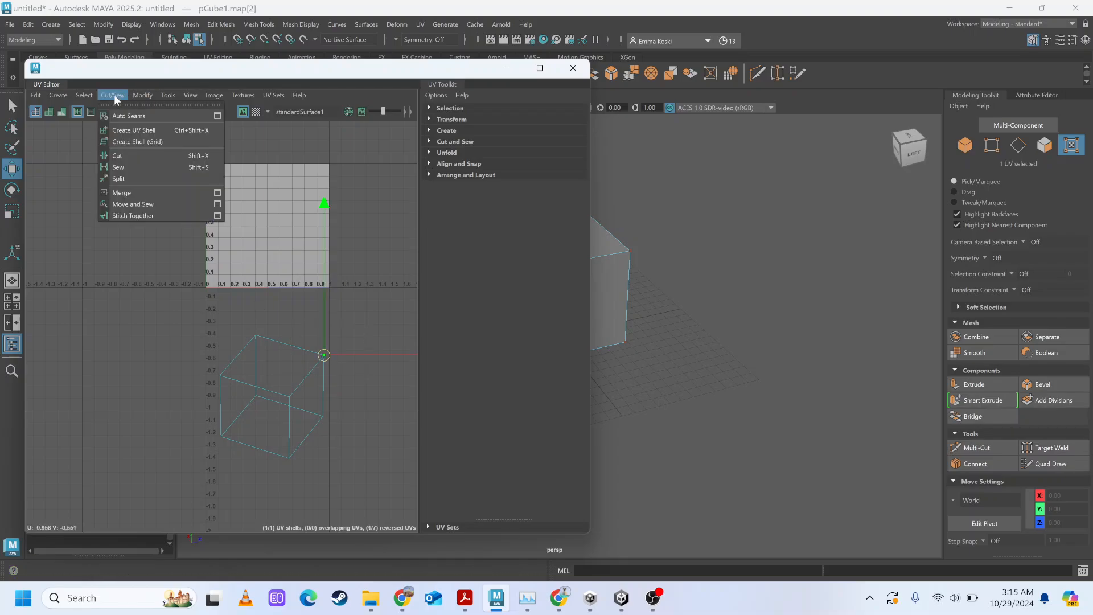
left_click(119, 156)
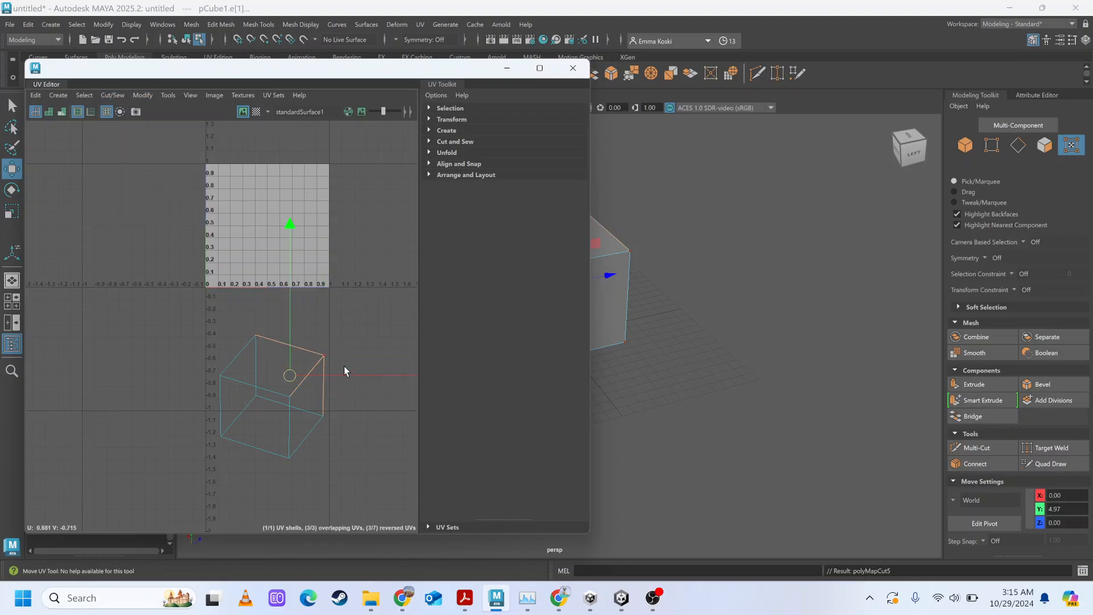
key("ctrl+z")
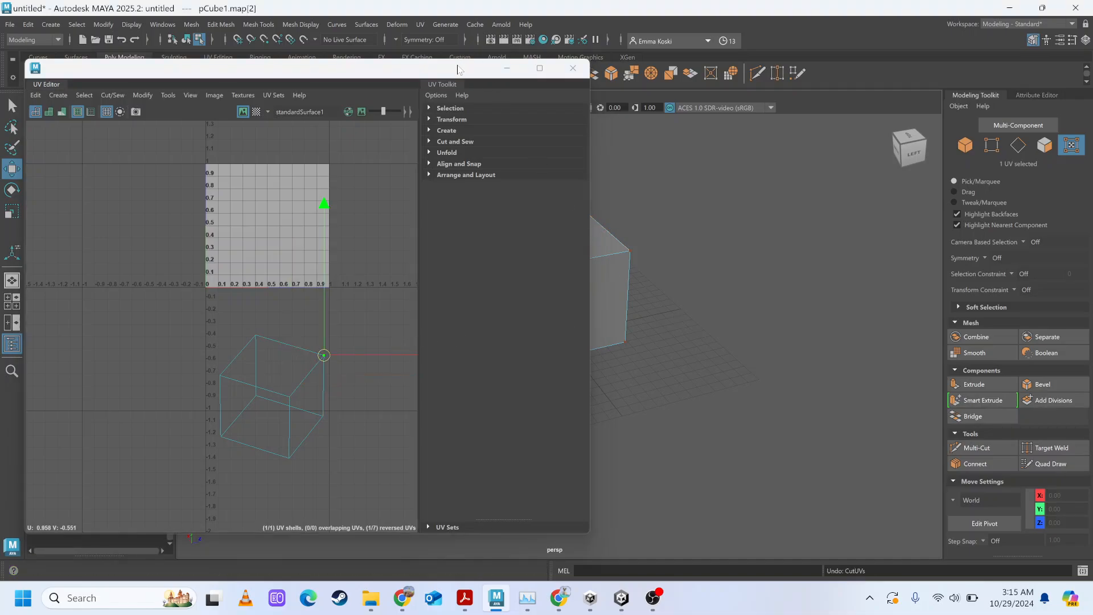
Move the UV Editor aside to uncover more of the cube, convert the UV selection to edges and clear it
left_click_drag(457, 68, 384, 44)
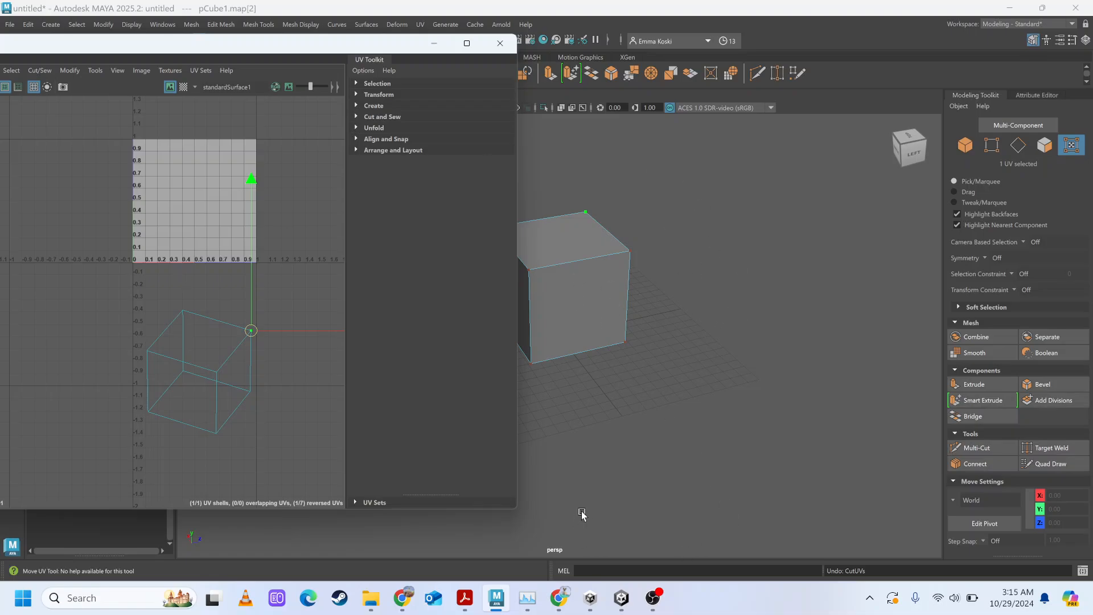
key("ctrl+z")
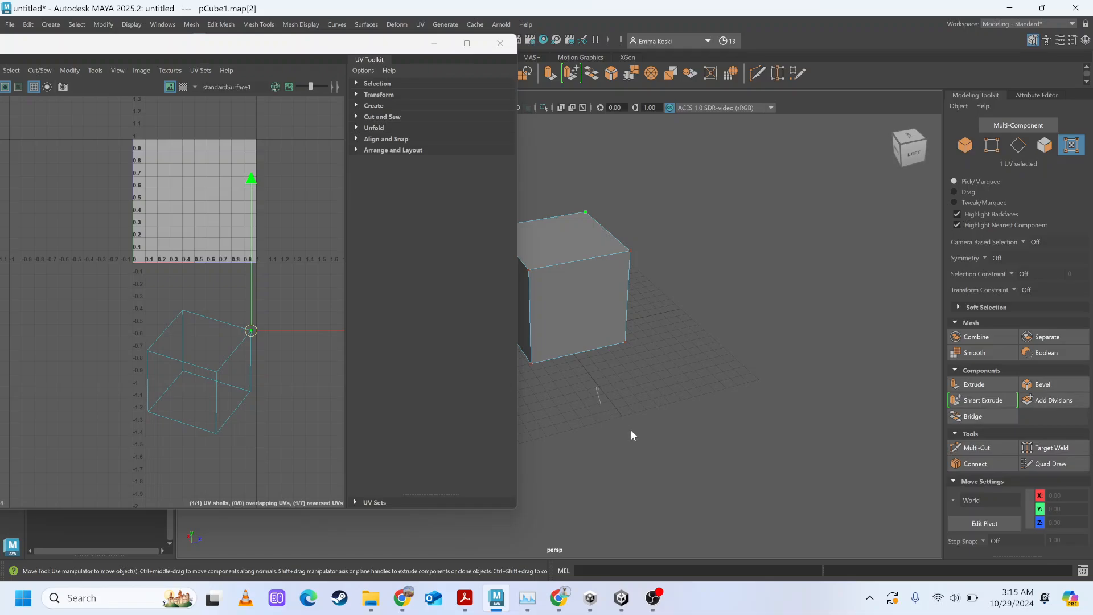
right_click_drag(641, 403, 633, 414, "ctrl")
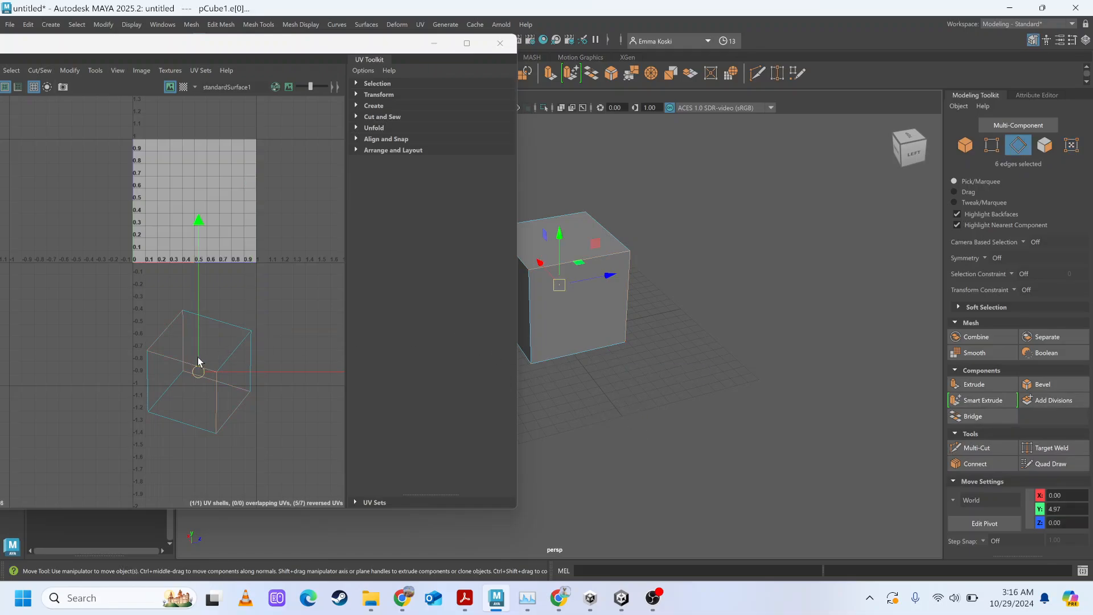
left_click(269, 329)
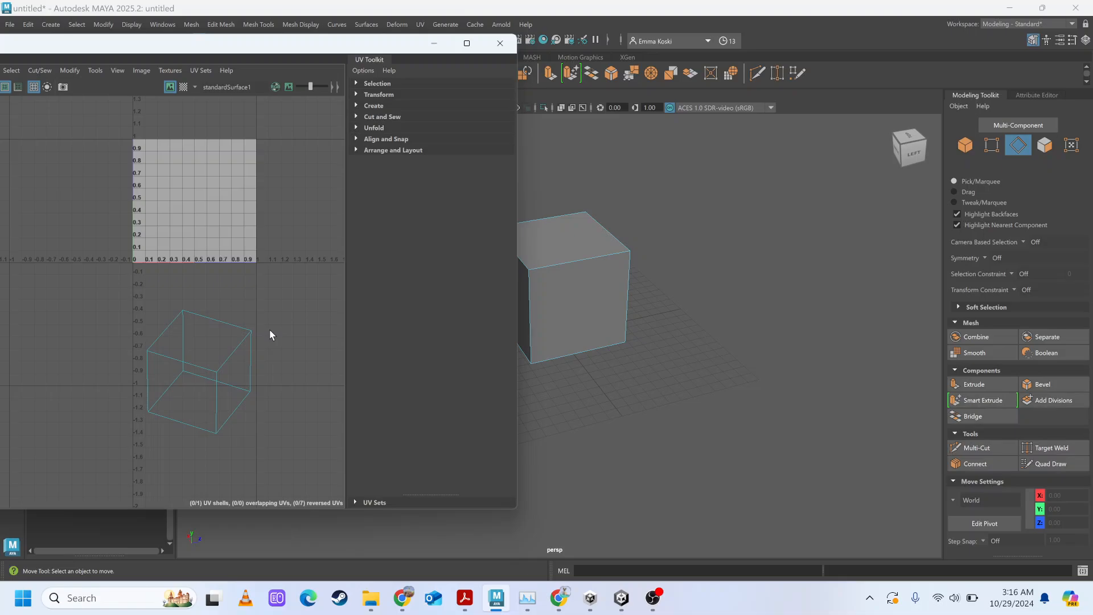
In Edge selection, select the shell's uppermost edge and cut the UVs along it
right_click(215, 334)
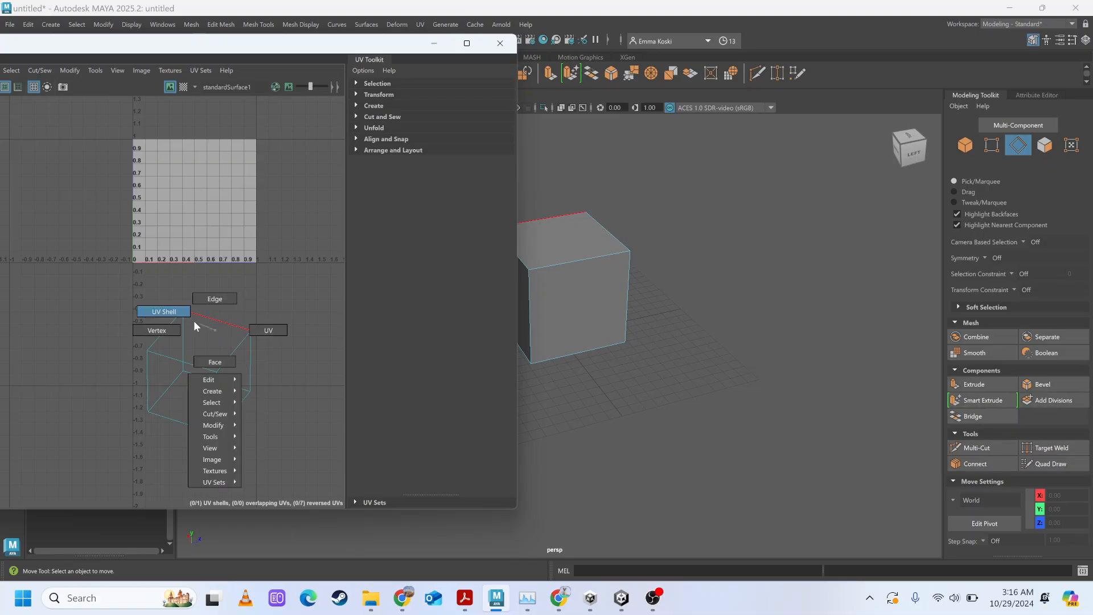
left_click(215, 299)
left_click(232, 326)
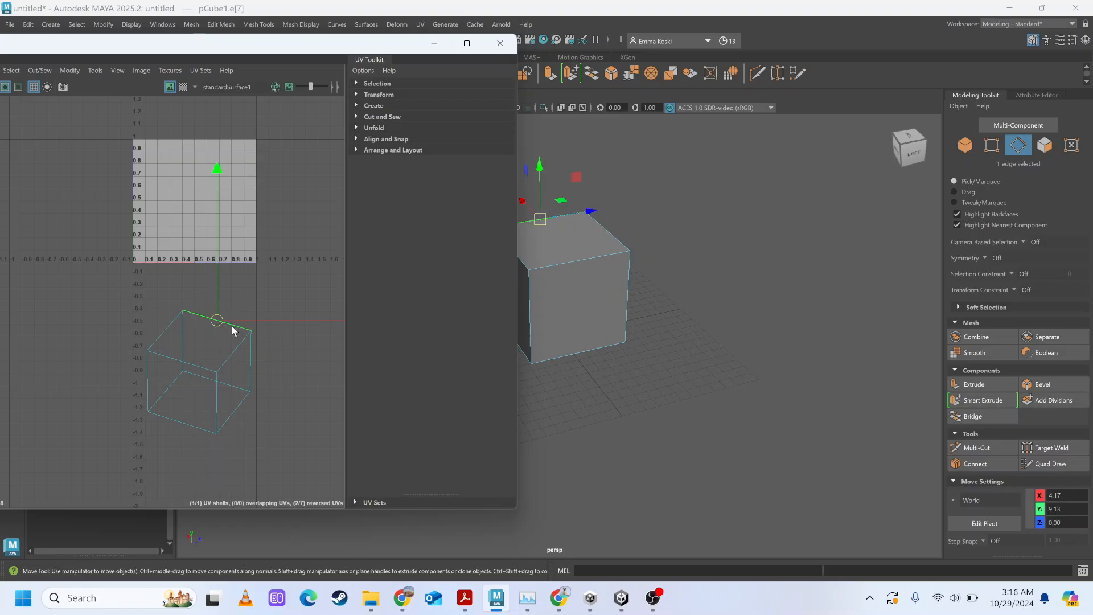
left_click(36, 70)
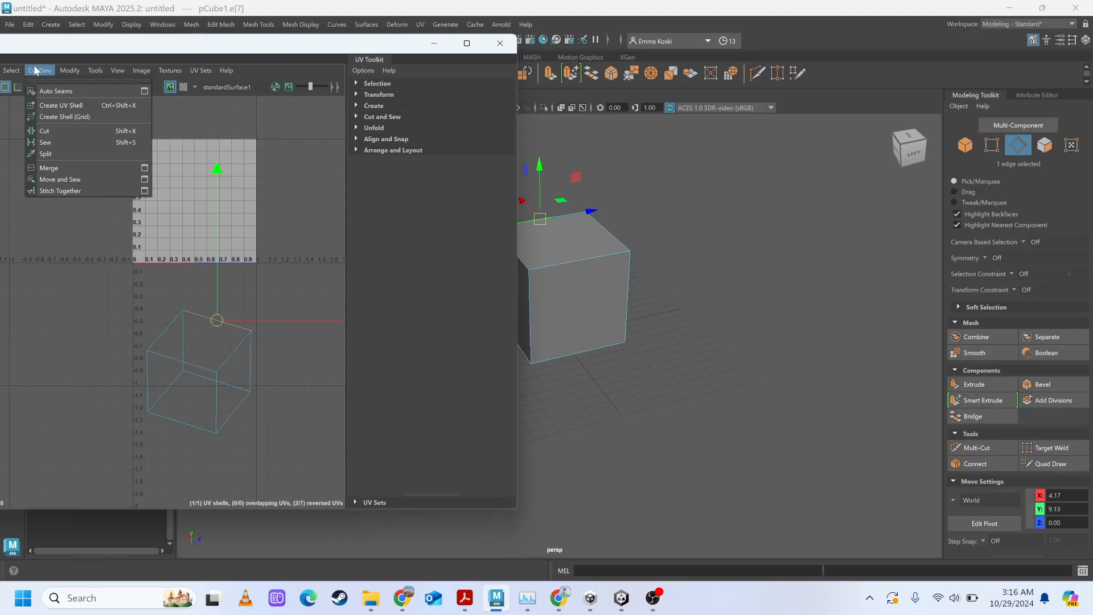
left_click(56, 127)
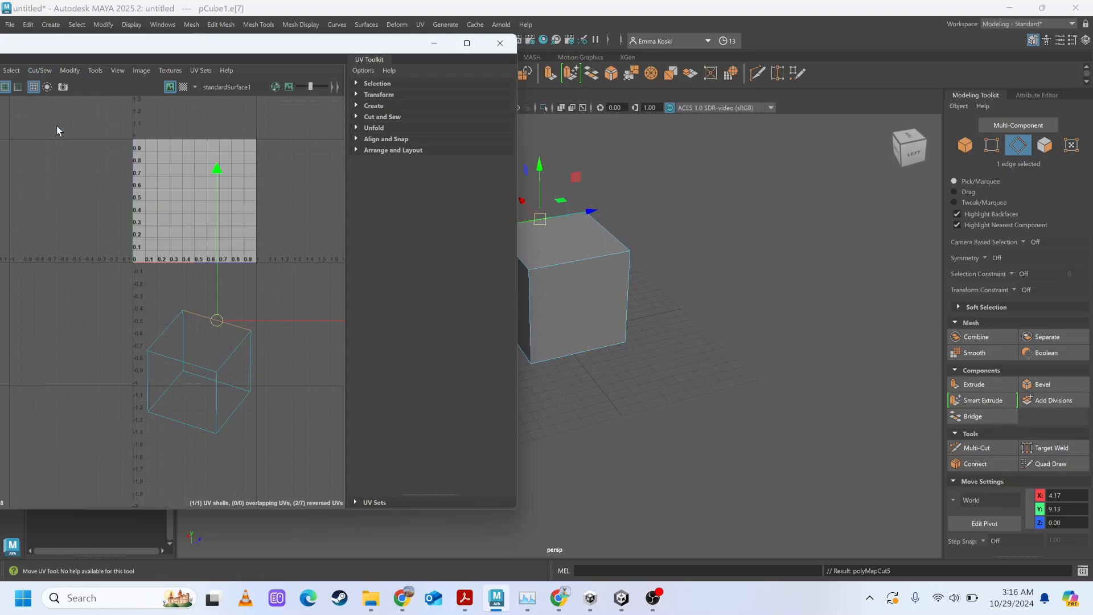
left_click(244, 337)
left_click(212, 342)
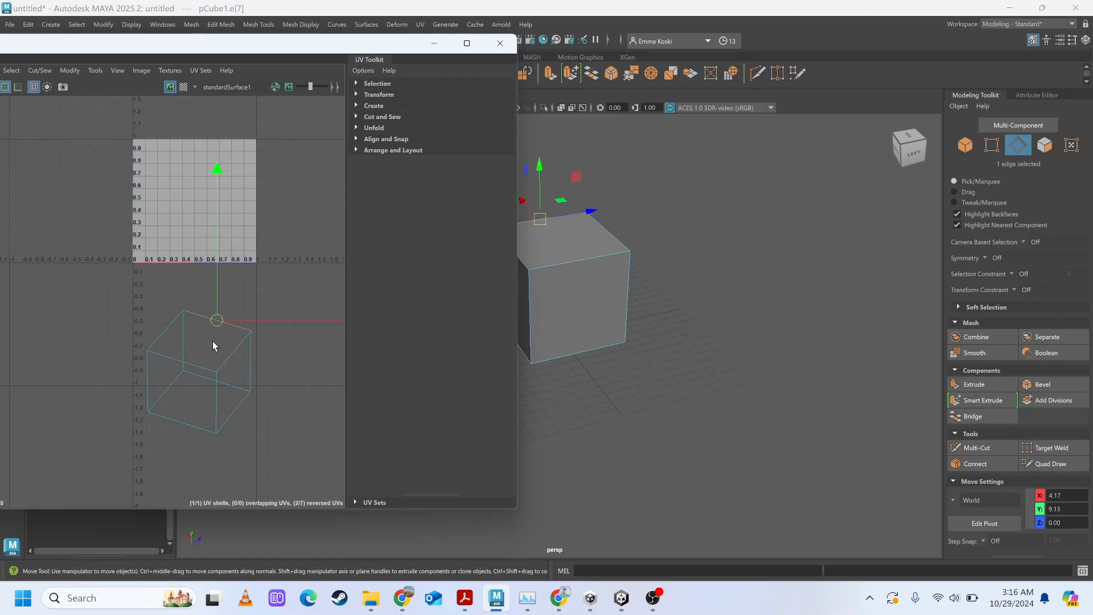
Switch to UV Shell selection and select the cube's shell to check the effect of the edge cut
right_click(212, 346)
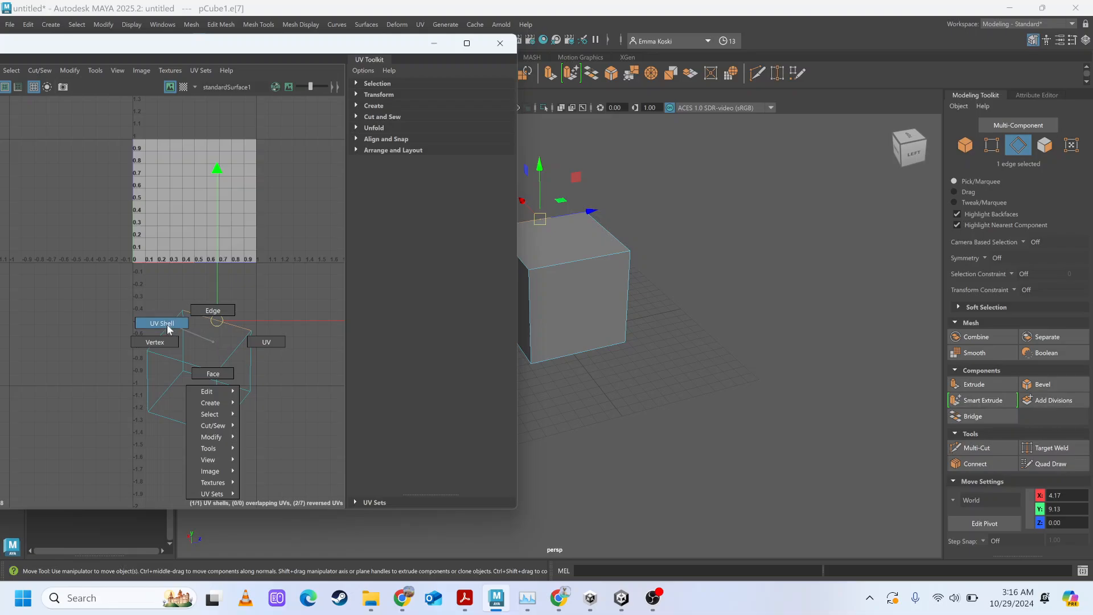
left_click(162, 322)
left_click(204, 365)
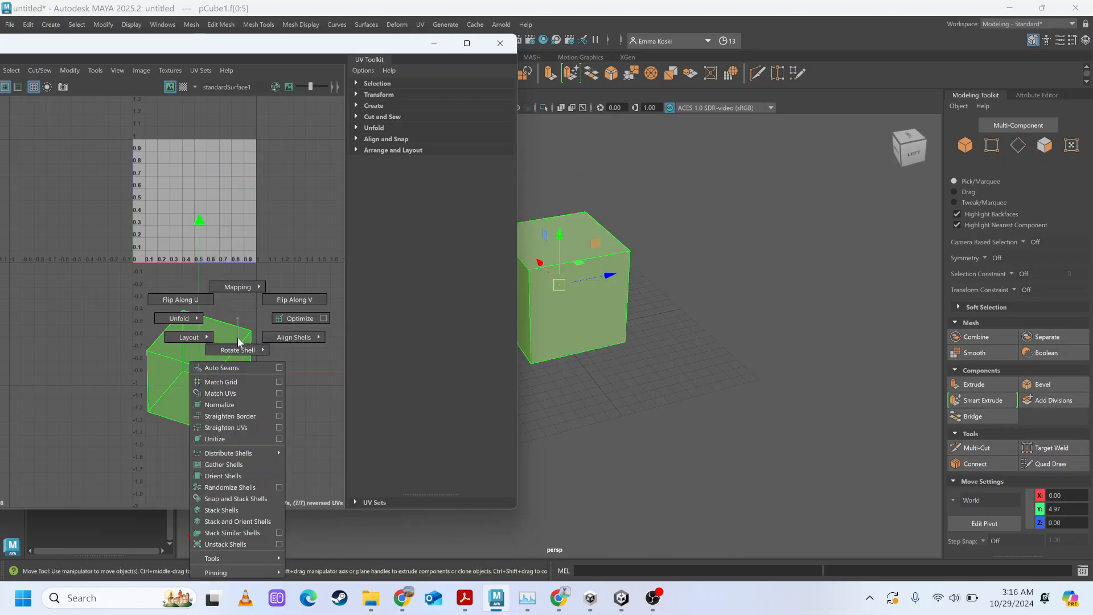
mouse_move(238, 342)
right_mouse_down()
mouse_move(225, 311)
mouse_move(223, 322)
mouse_move(242, 329)
right_mouse_up()
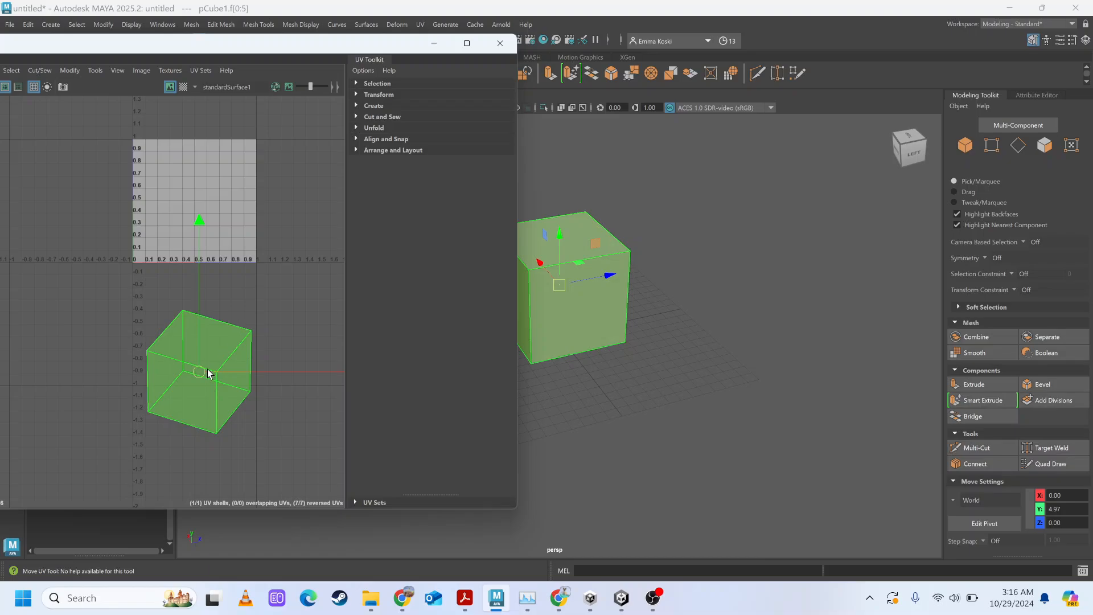
Return to Edge selection, cut the UVs along the shell's uppermost edge again, and clear the selection
right_click(208, 374)
left_click(205, 336)
left_click(216, 319)
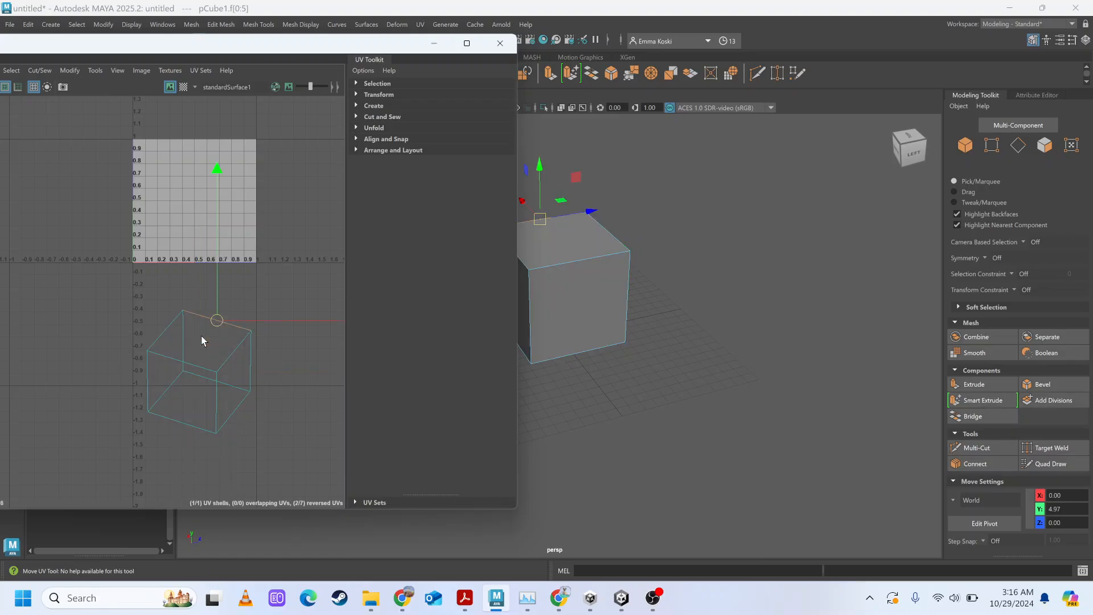
left_click(39, 70)
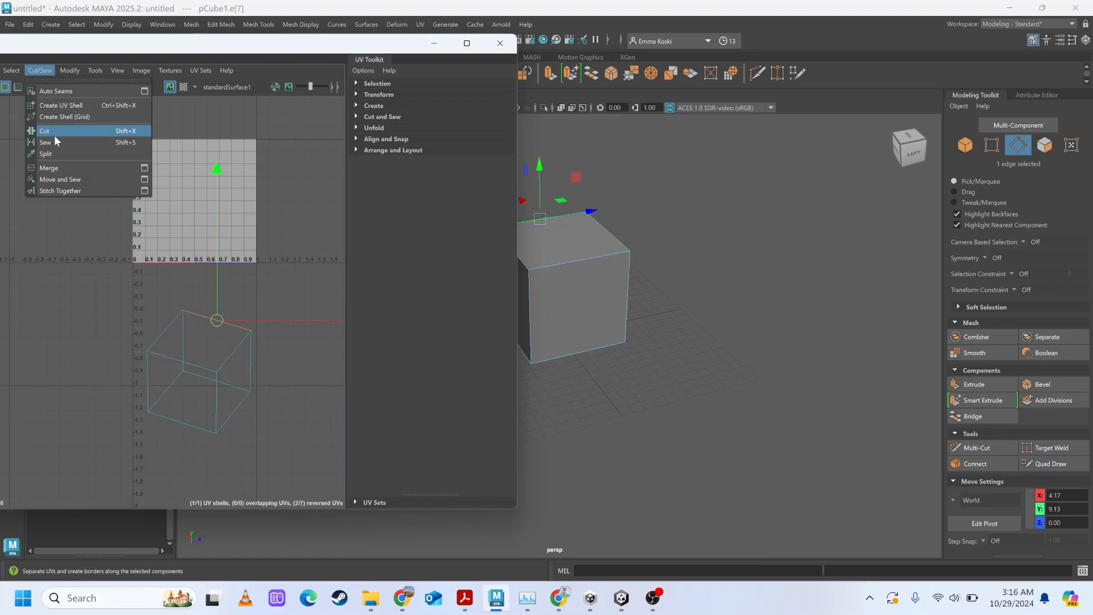
left_click(54, 133)
left_click(305, 410)
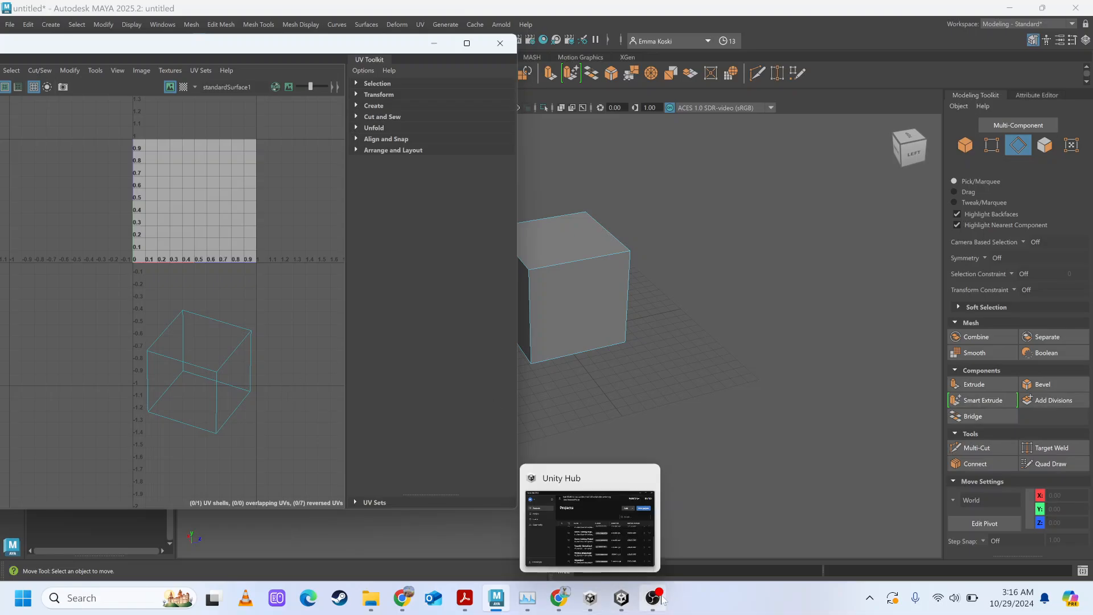
mouse_move(652, 597)
left_click(674, 567)
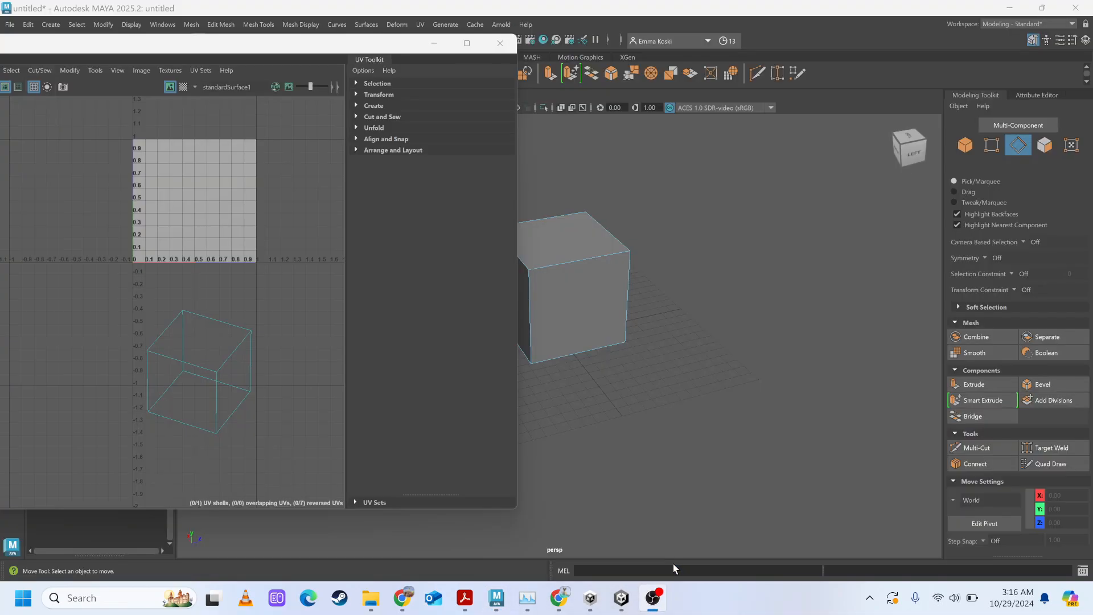